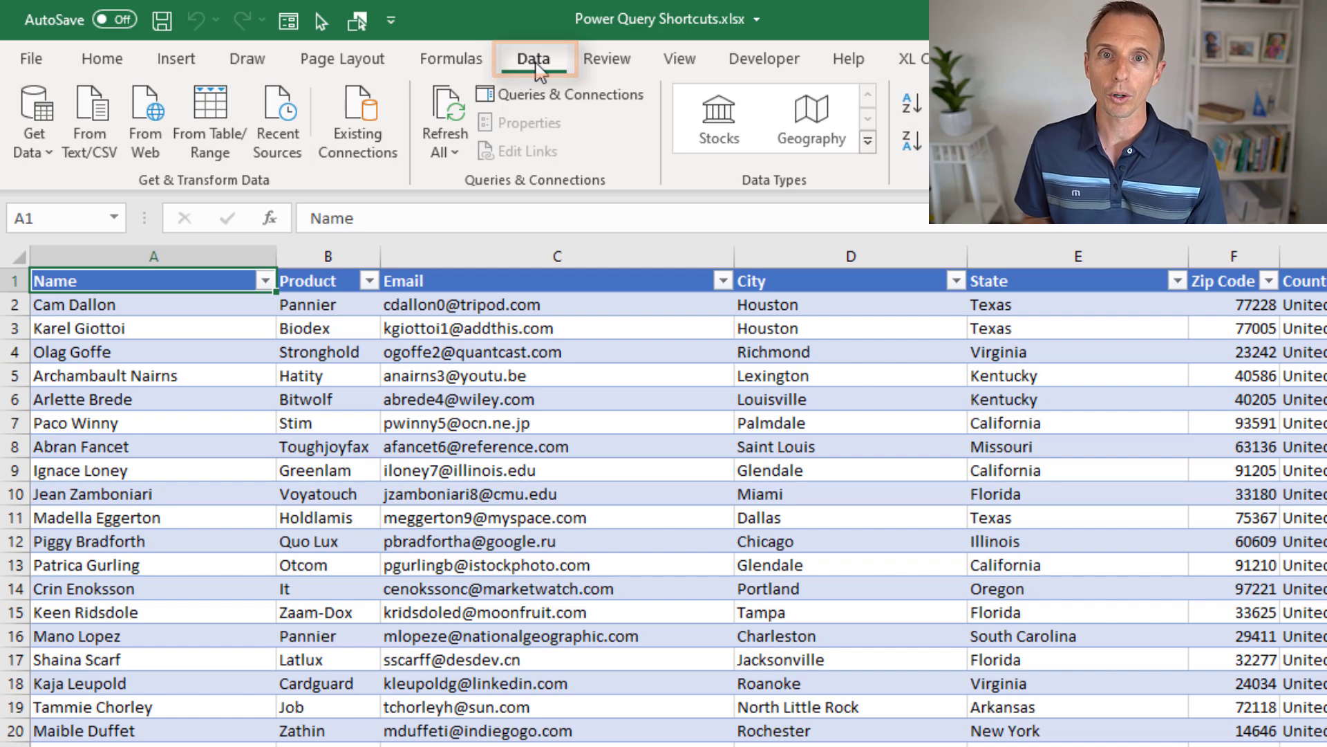
# Add the Launch Power Query Editor command to the Quick Access Toolbar and run it from there.
pyautogui.click(33, 131)
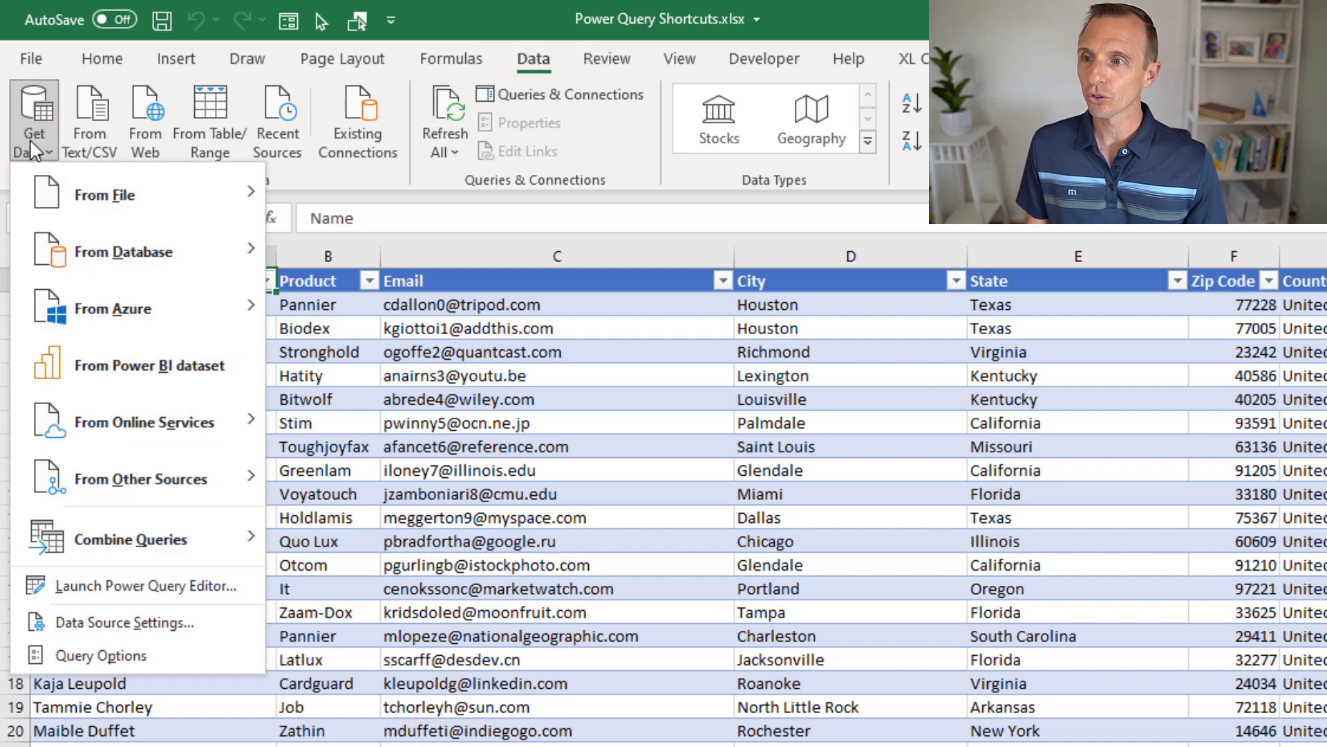
pyautogui.rightClick(122, 589)
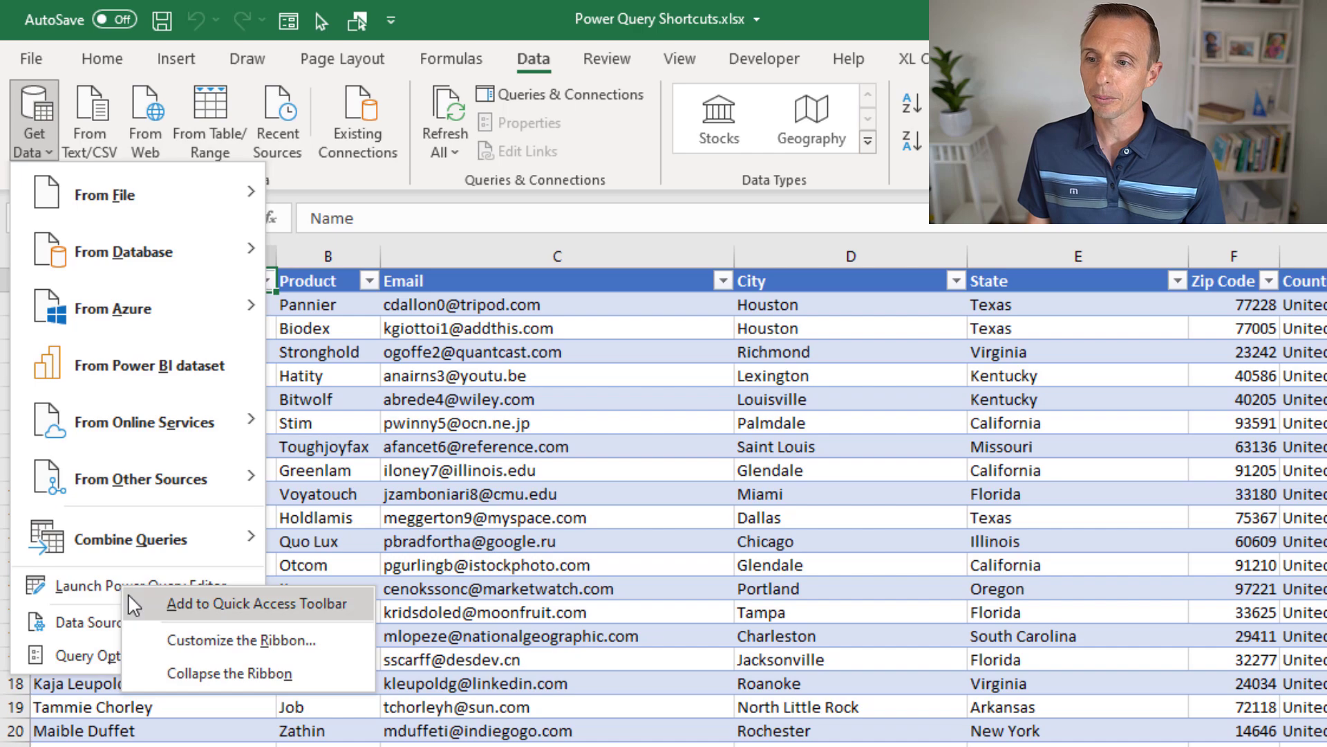
pyautogui.click(161, 606)
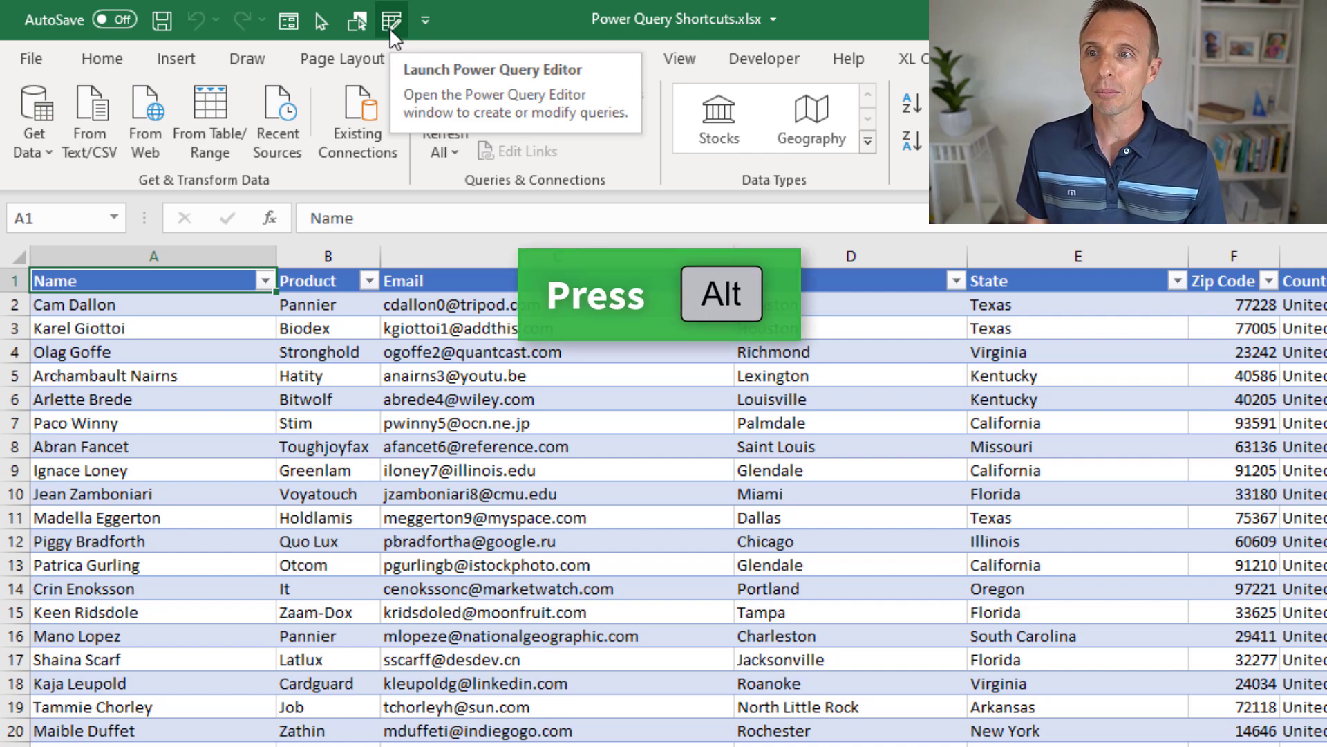
pyautogui.press('alt')
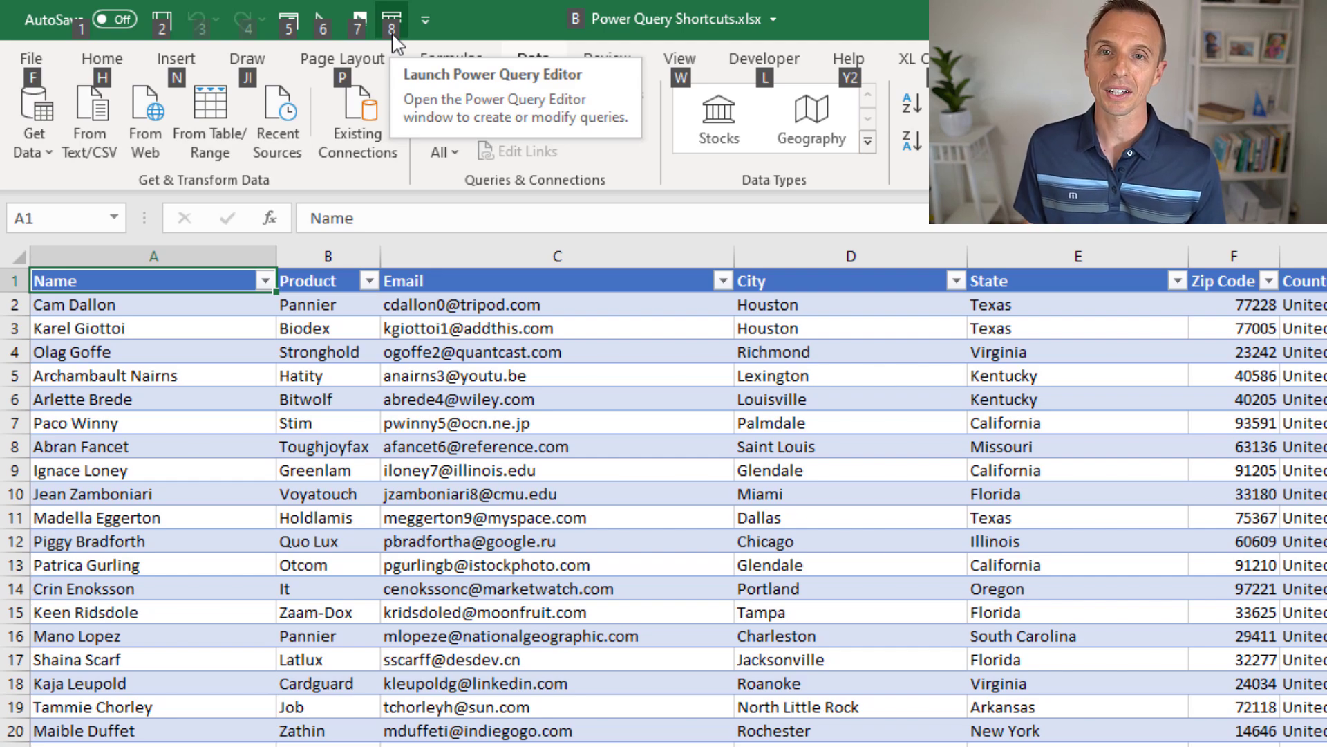
pyautogui.press('8')
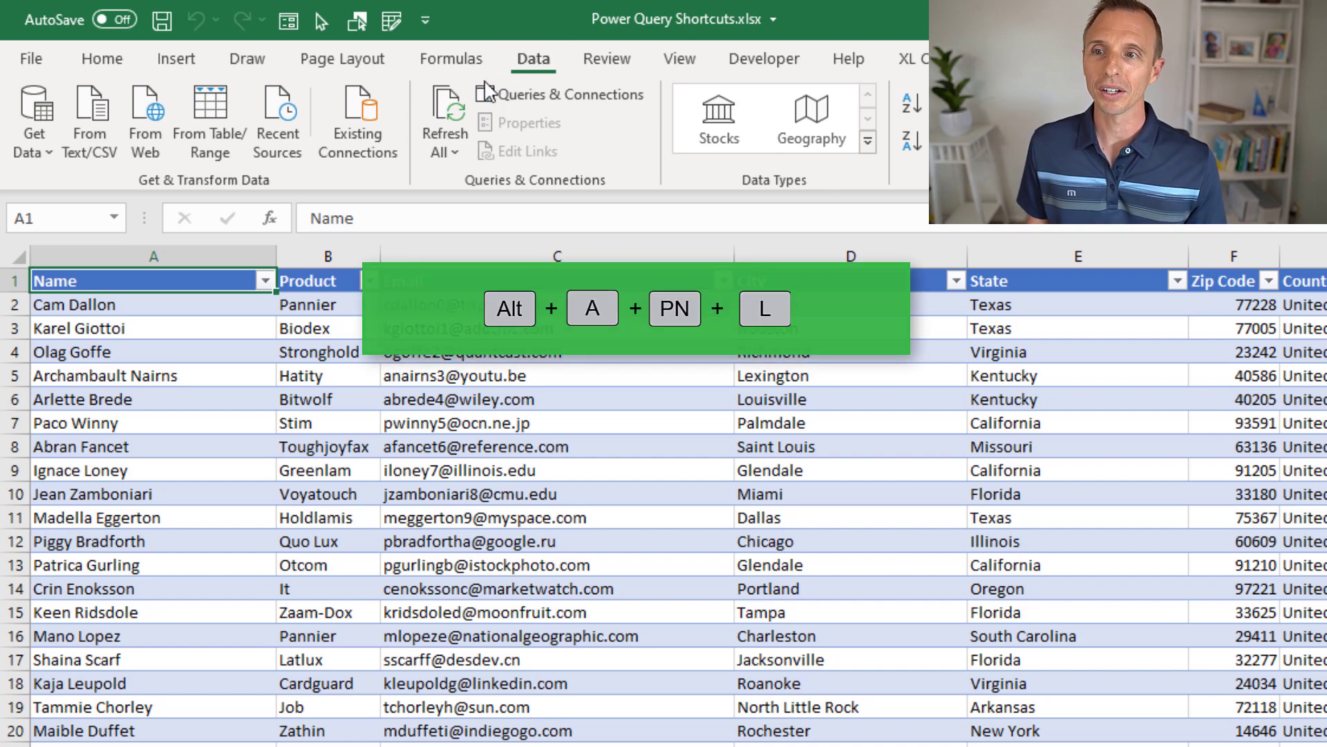
# Launch the Power Query Editor through the Get Data commands and open the Table1 query.
pyautogui.press('alt')
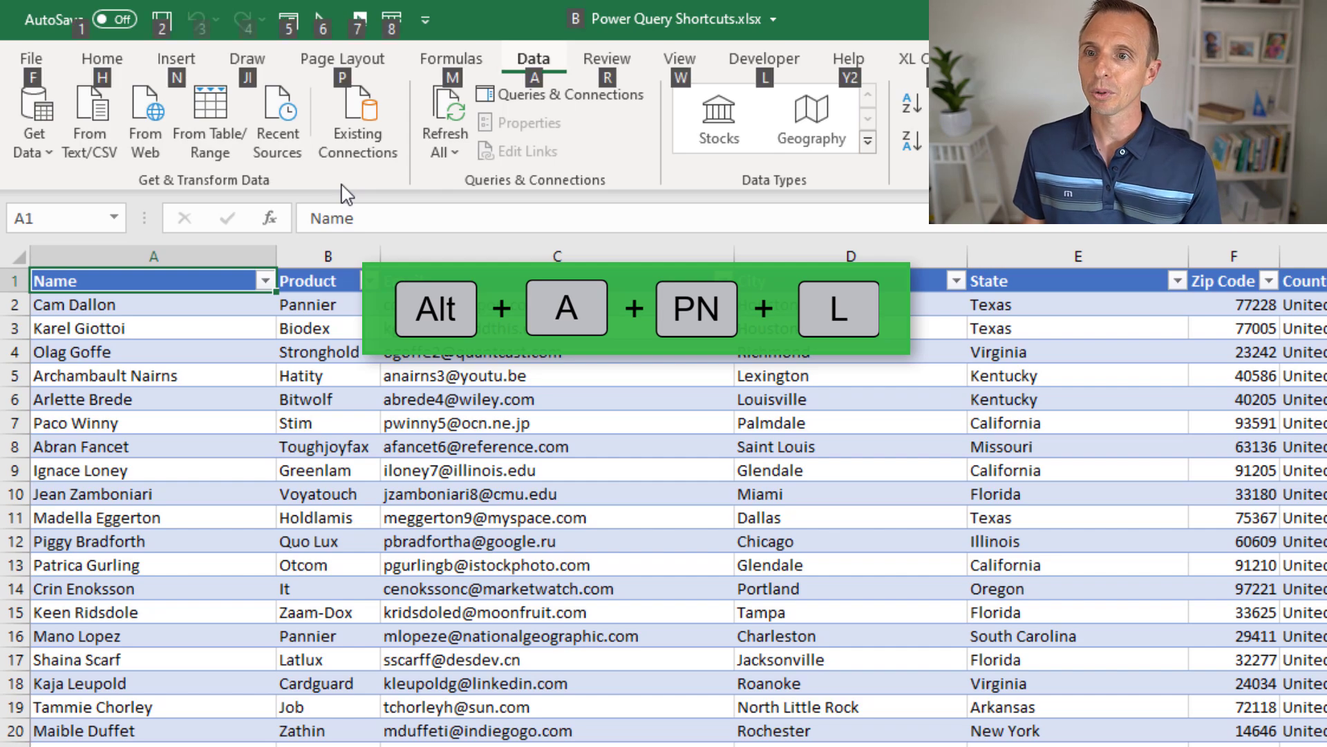
pyautogui.press('a')
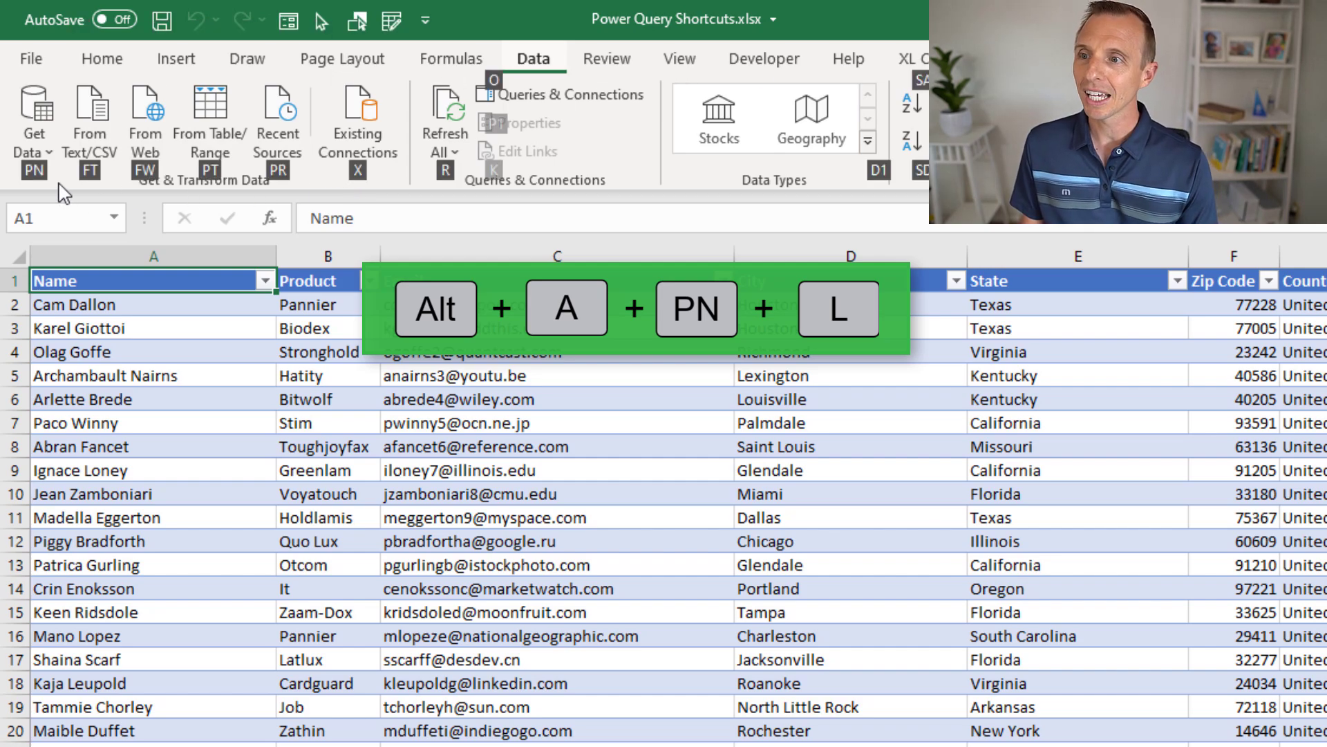
pyautogui.press('p')
pyautogui.press('n')
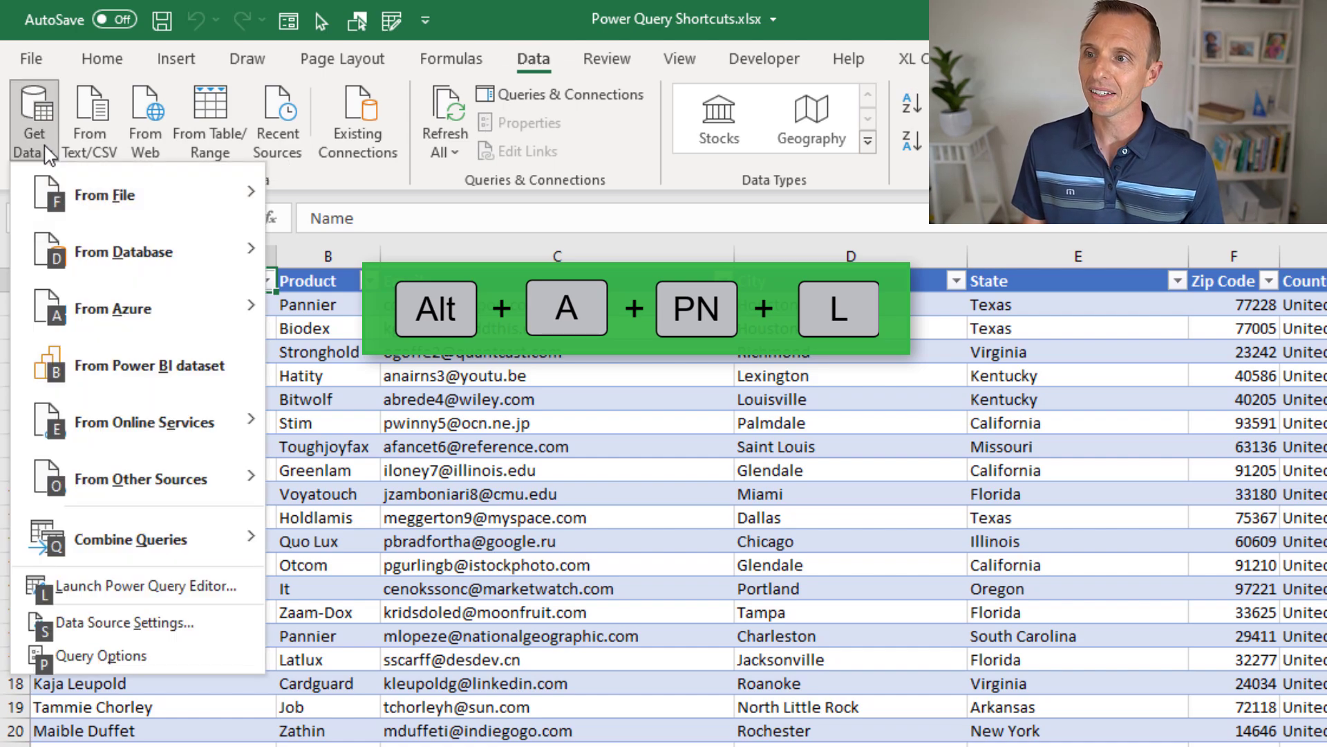
pyautogui.click(146, 588)
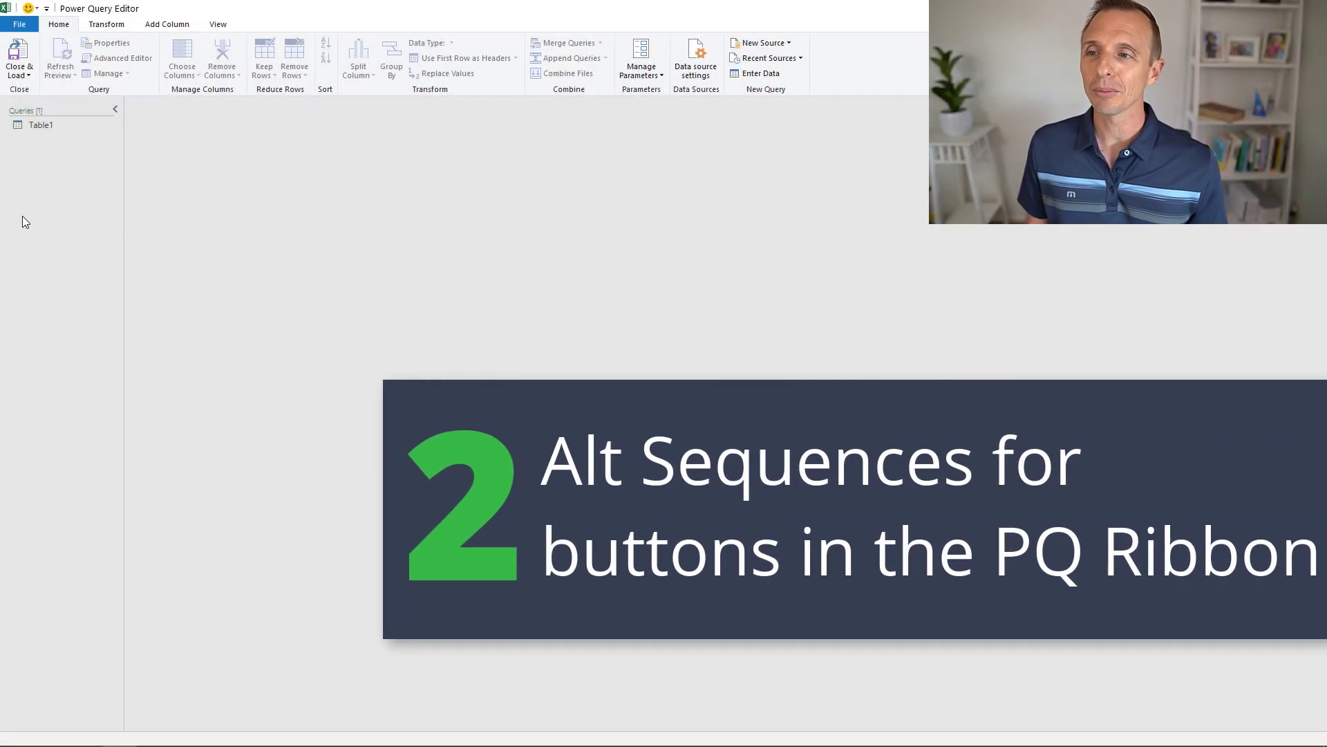
pyautogui.click(43, 125)
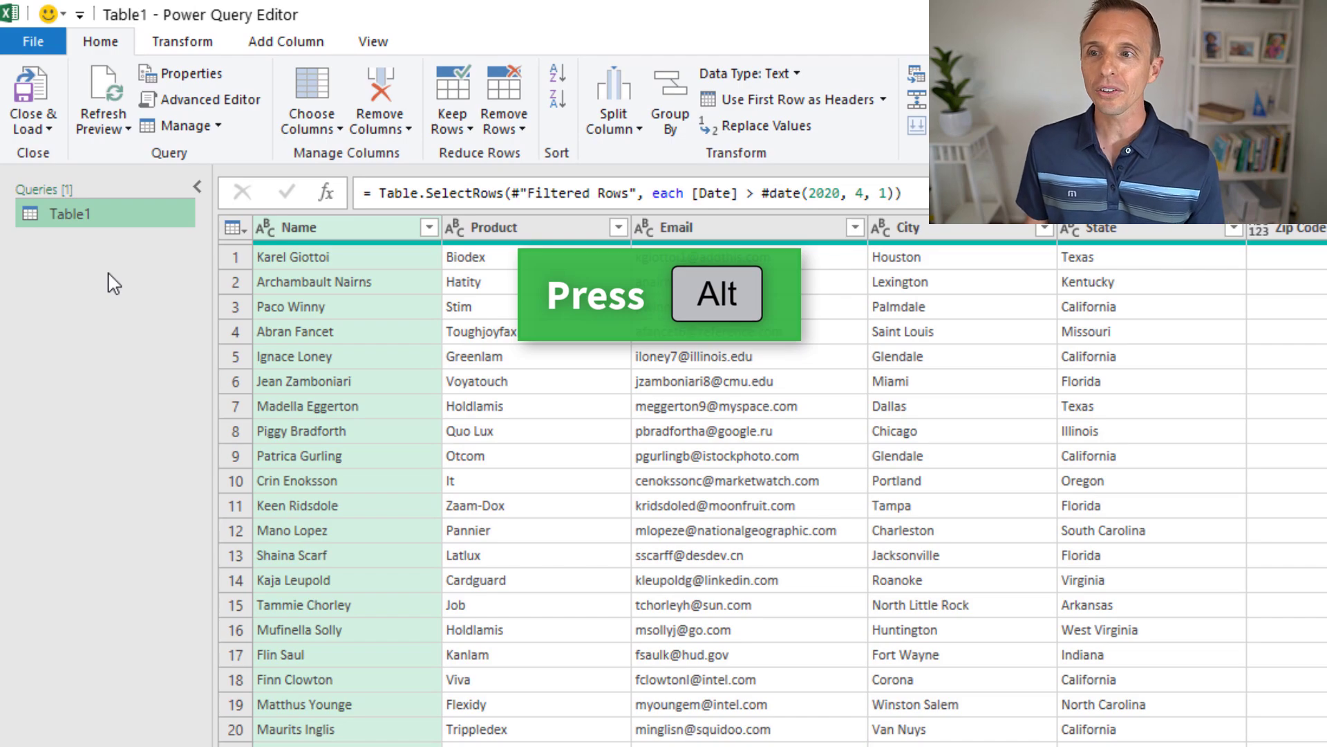
# Open the Advanced Editor for the Table1 query.
pyautogui.press('alt')
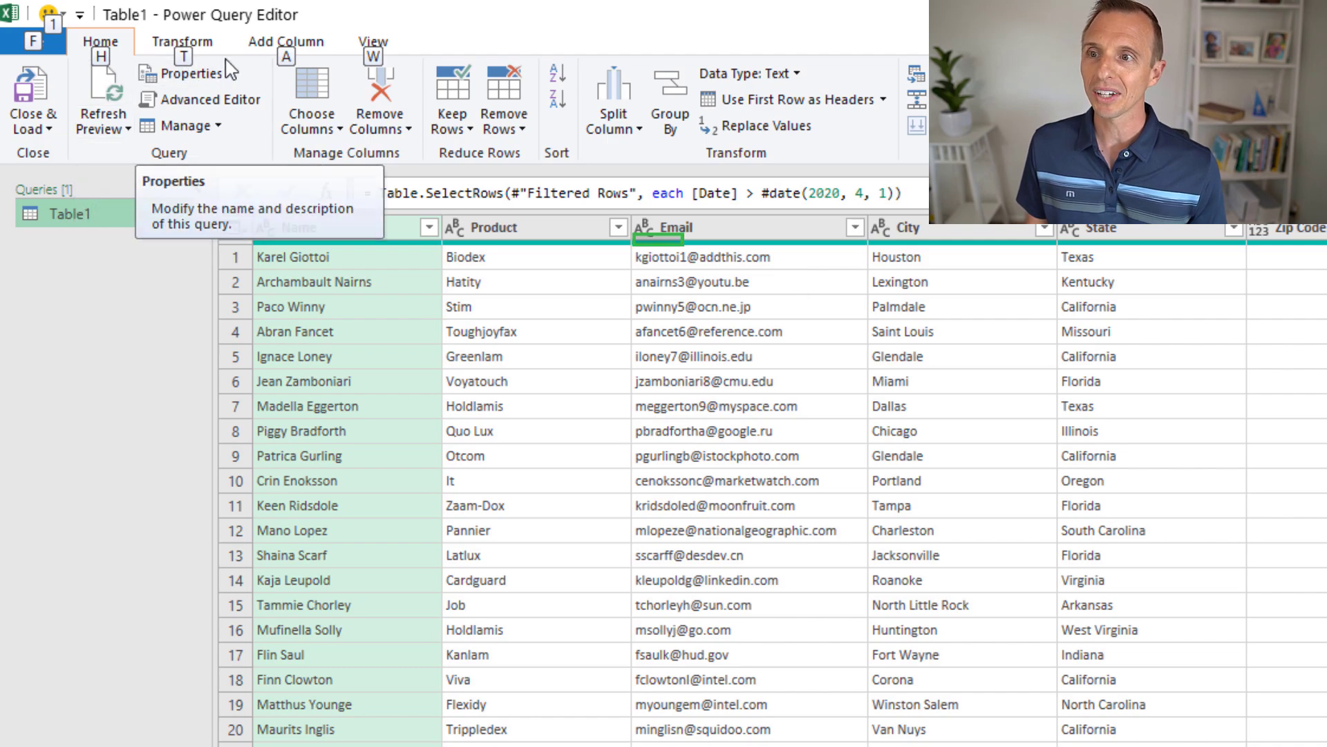
pyautogui.hotkey('alt', 'h')
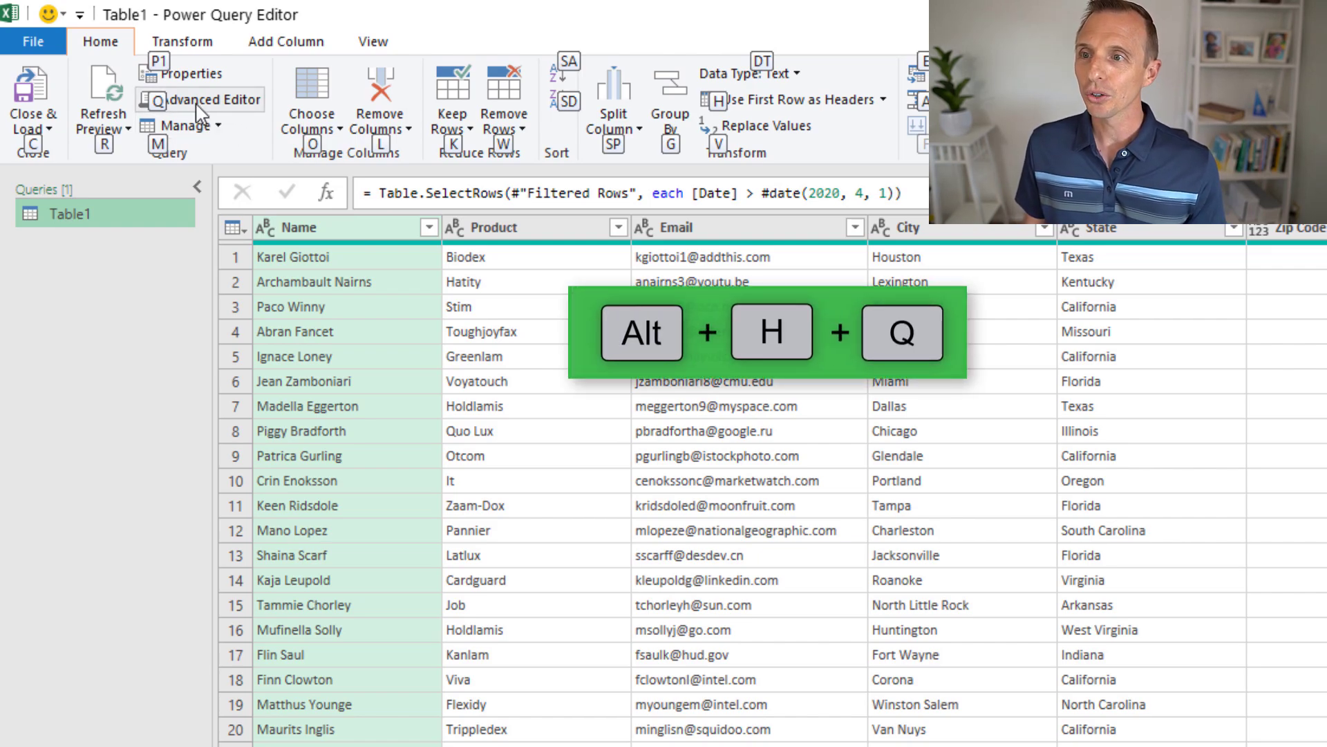
pyautogui.press('q')
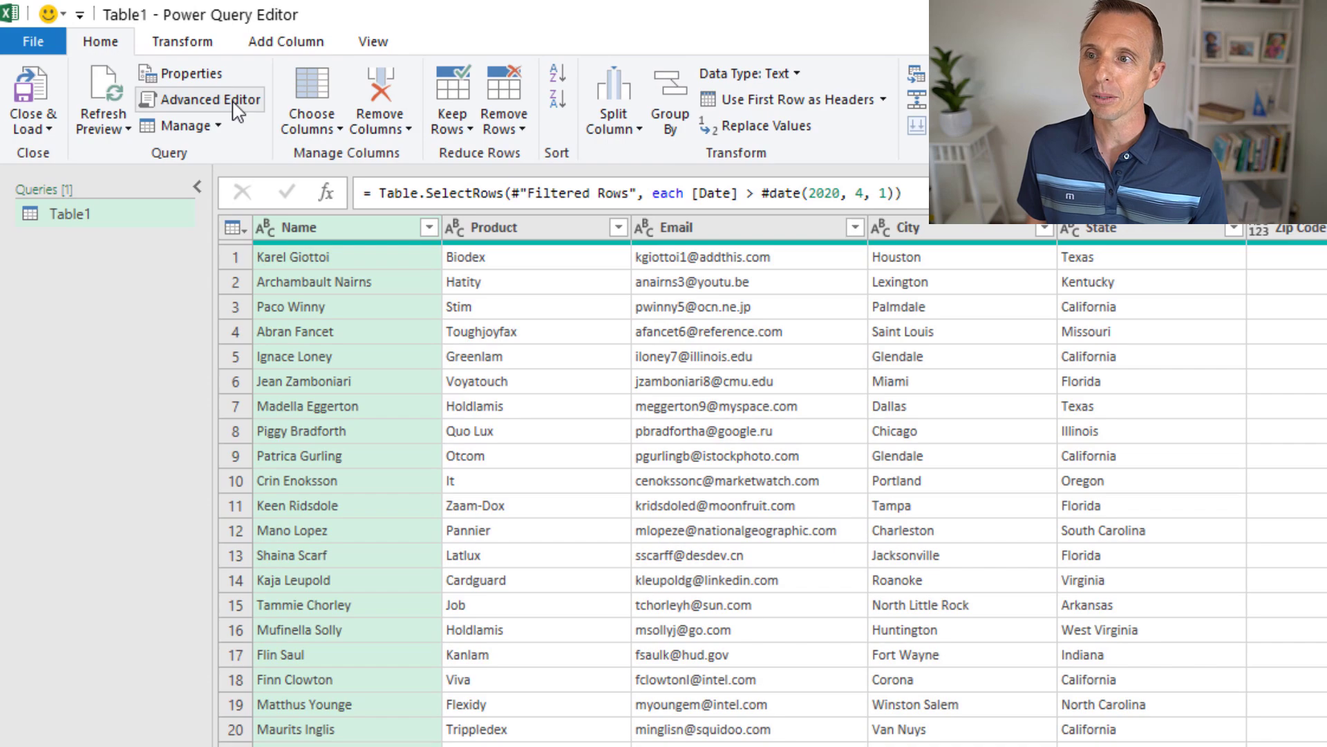
# Add the Advanced Editor command to the editor's Quick Access Toolbar and open it from there.
pyautogui.rightClick(201, 100)
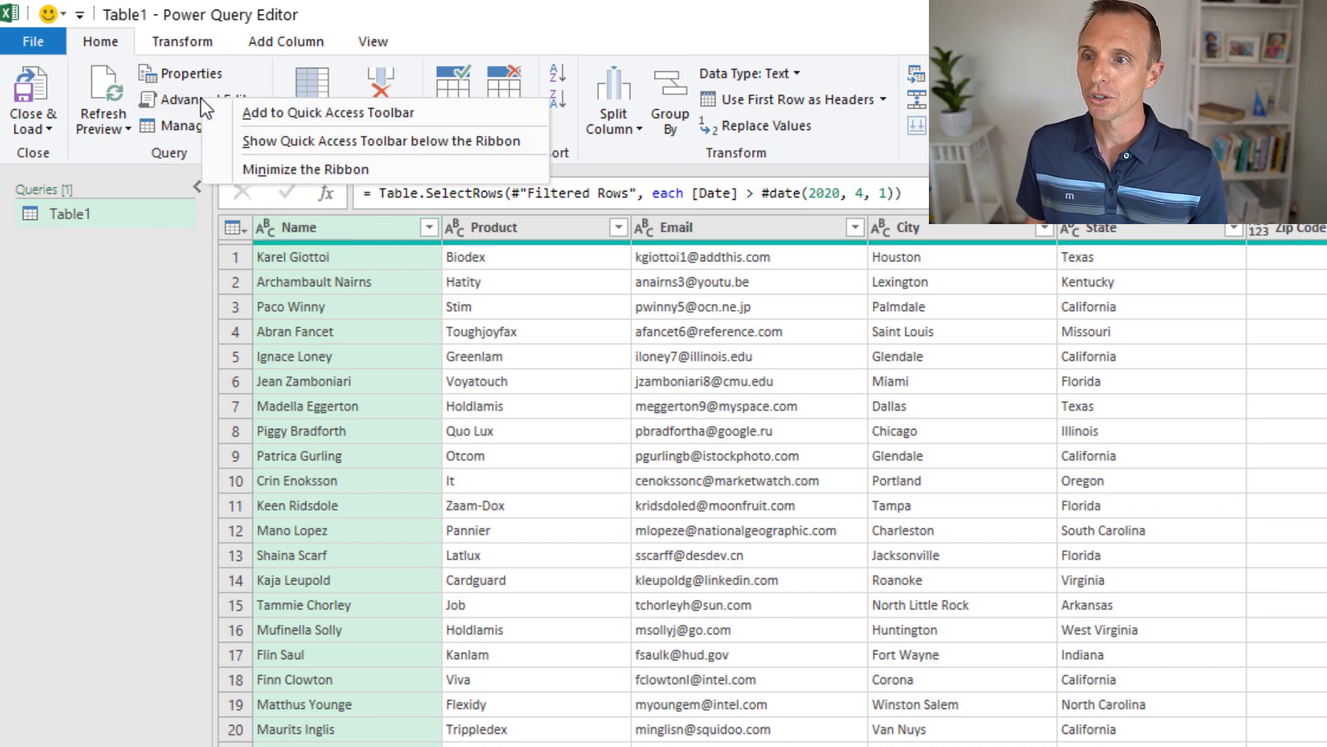
pyautogui.click(249, 119)
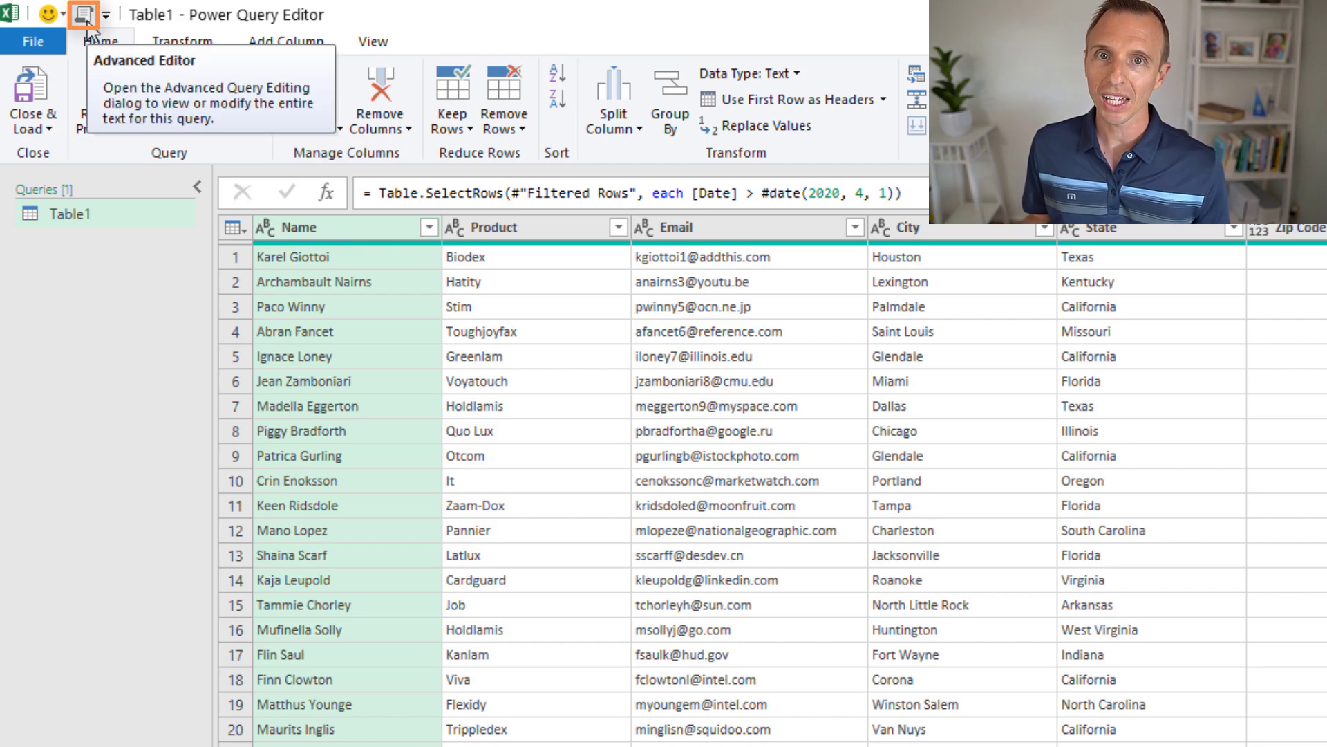
pyautogui.press('alt')
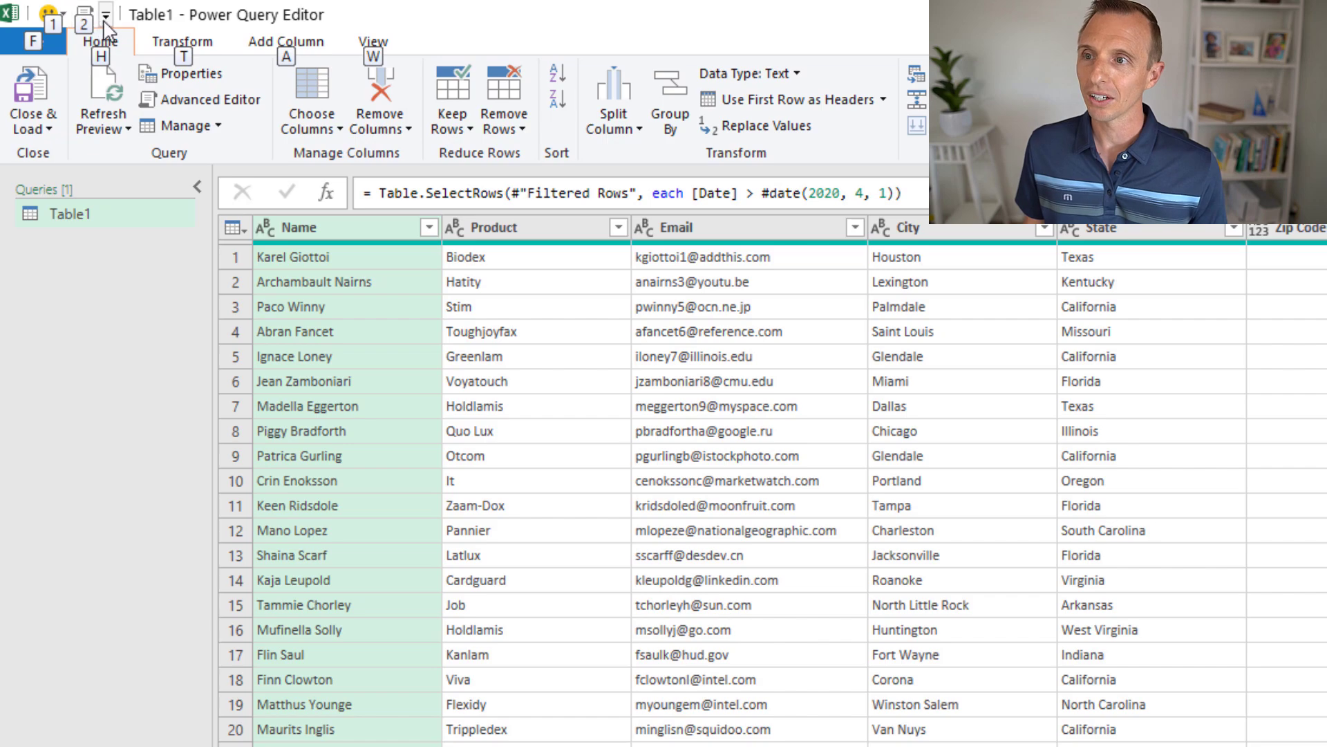
pyautogui.press('2')
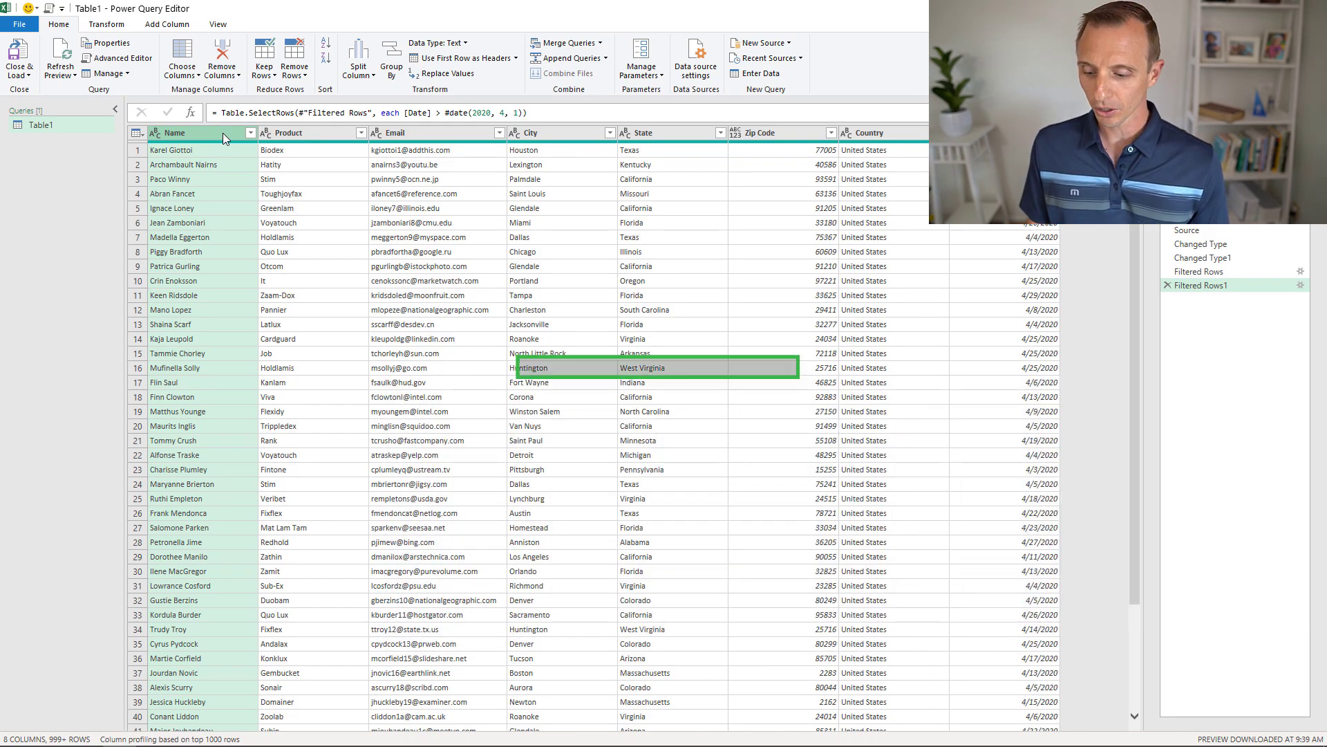
# Open the Name column's header for renaming, put the cursor at the end of the name, and commit.
pyautogui.press('F2')
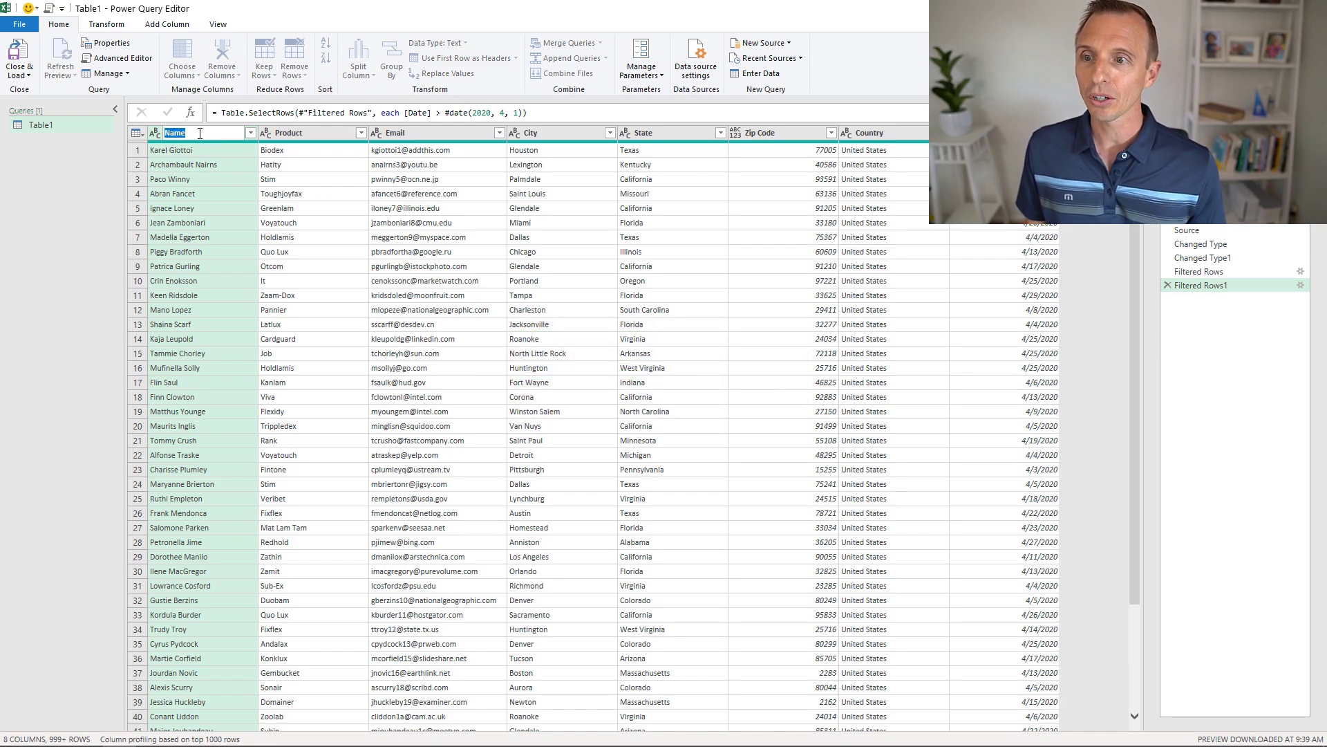
pyautogui.press('End')
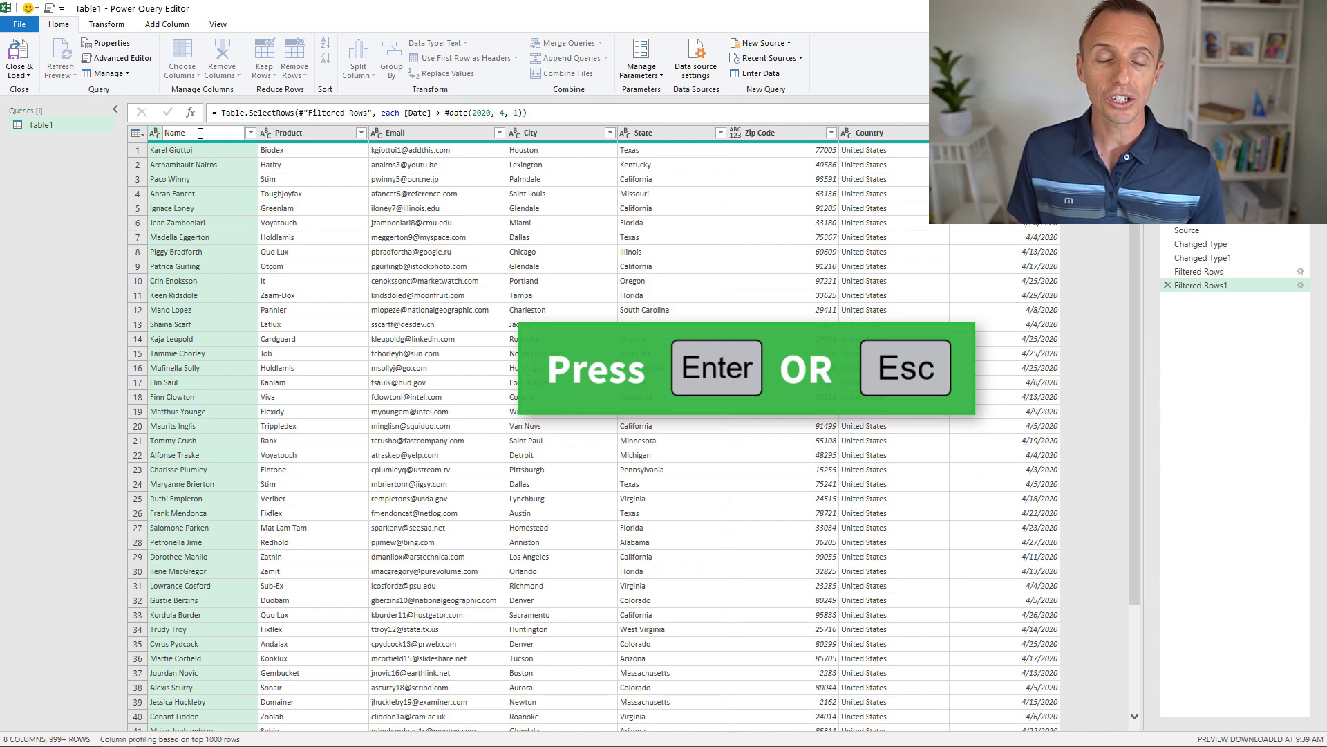
pyautogui.press('Return')
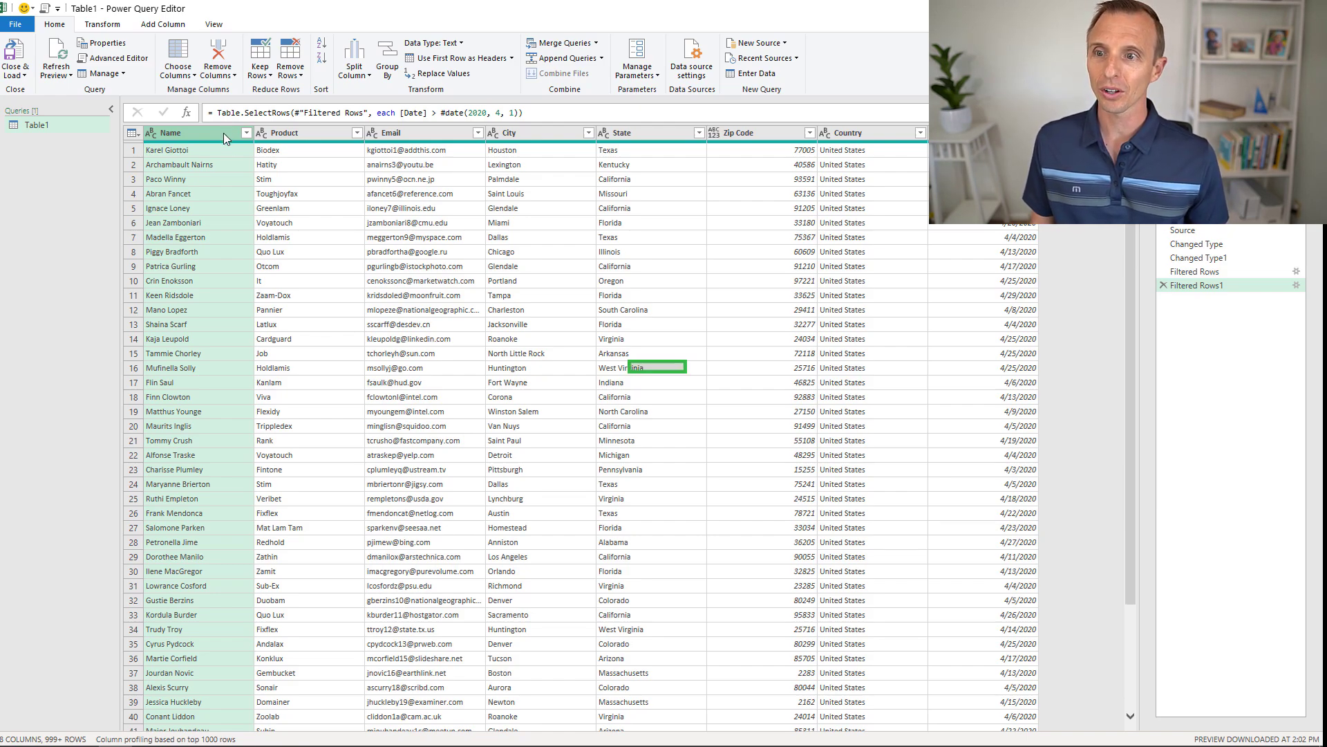
# Remove the Name column from the query and delete that removal from the applied steps.
pyautogui.press('Delete')
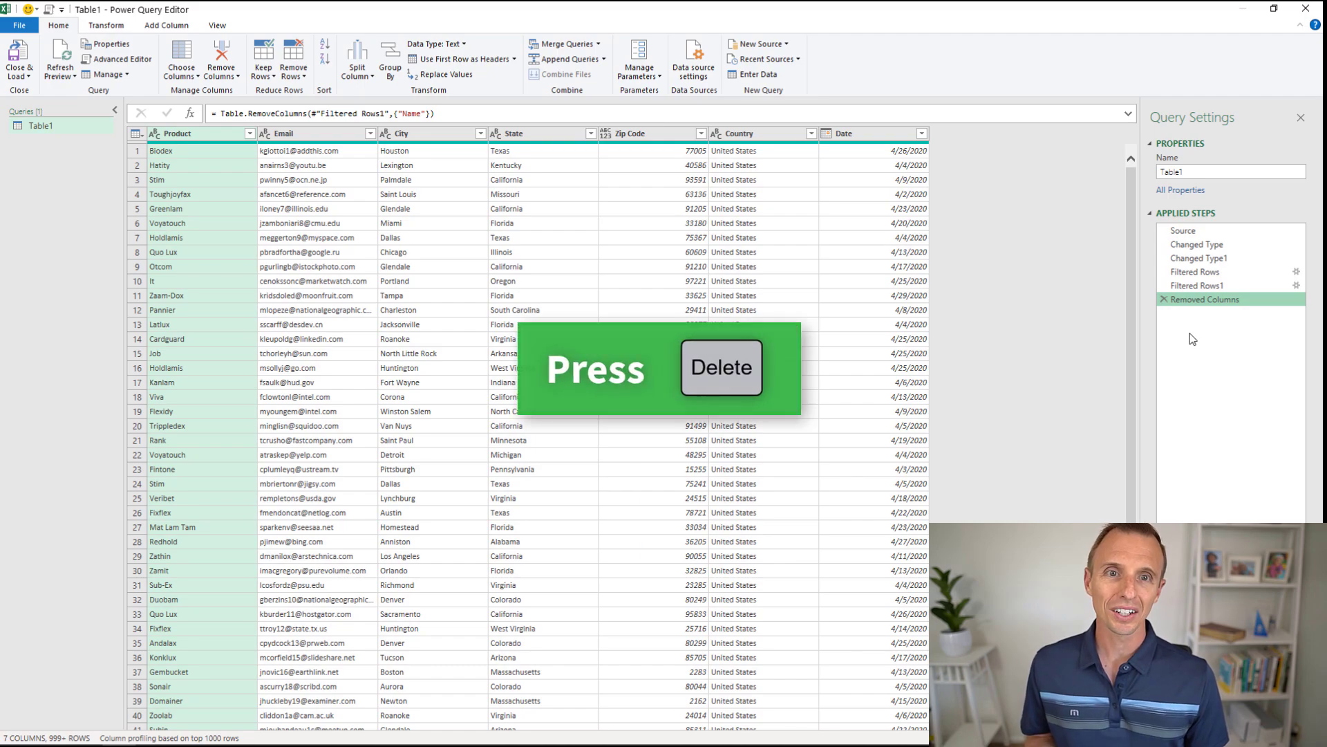
pyautogui.press('Delete')
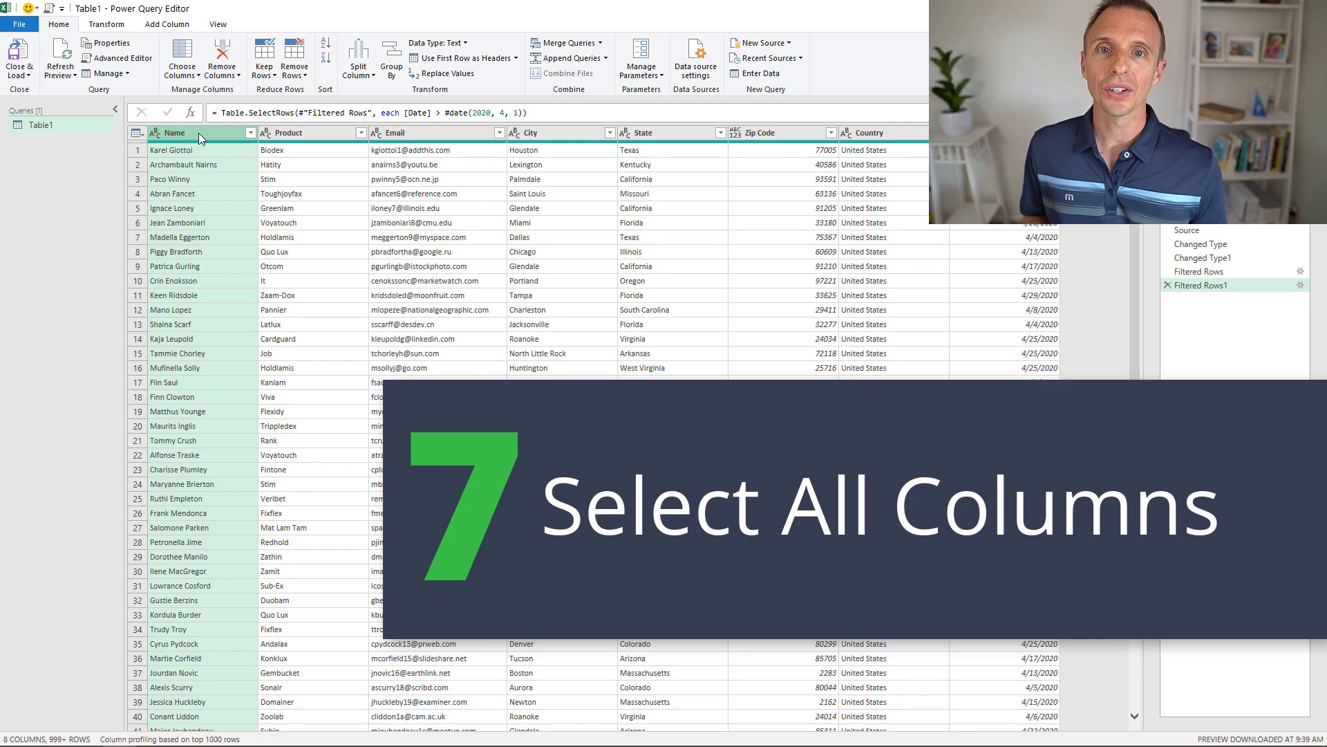
# Select all columns of the query, then jump the selection to the first and last columns.
pyautogui.hotkey('ctrl', 'a')
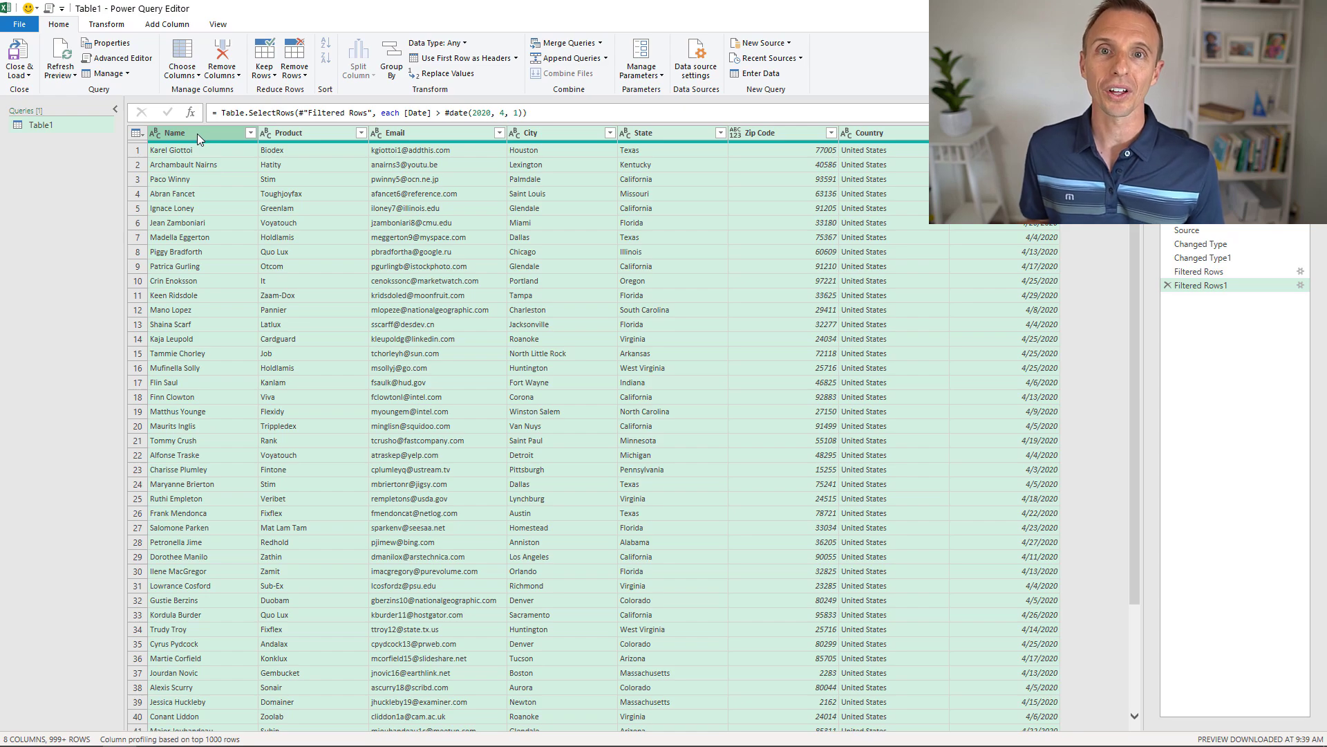
pyautogui.press('Home')
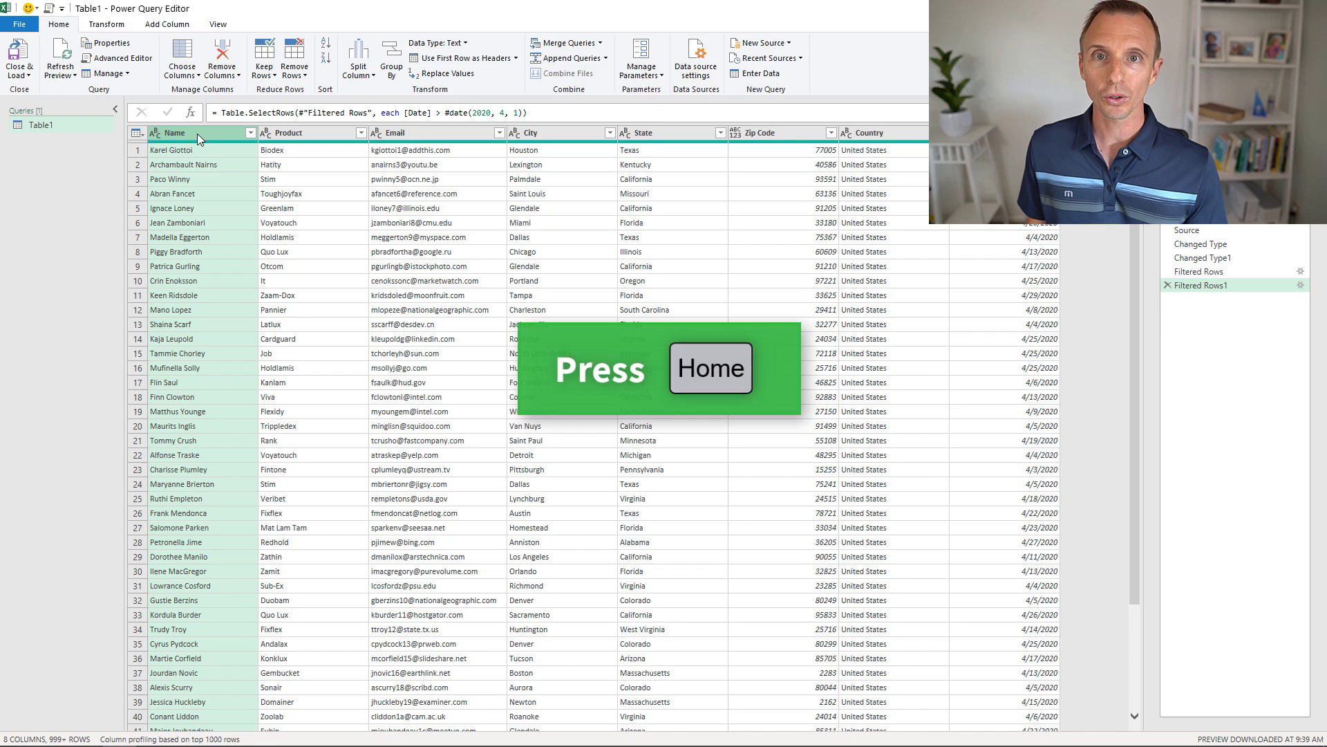
pyautogui.press('End')
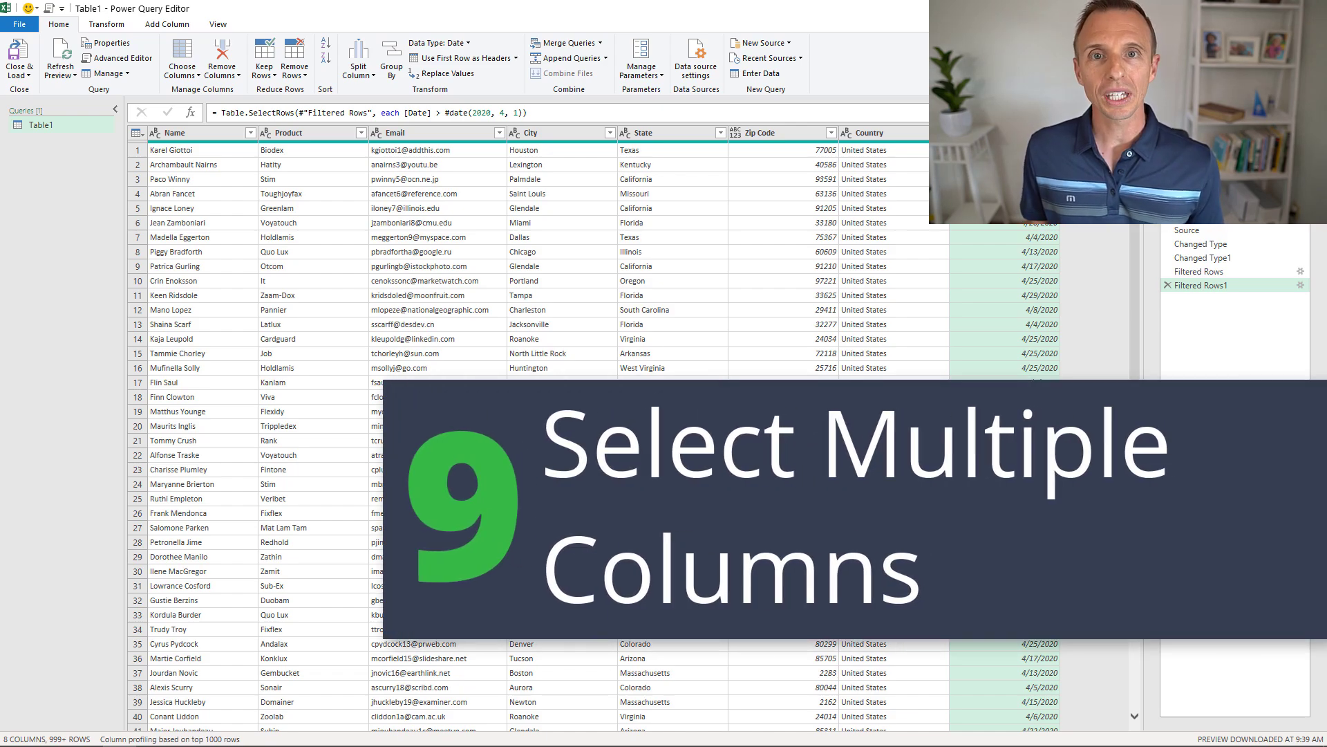
# Move the single-column selection back from Date to Product and forward again to State.
pyautogui.press('Left')
pyautogui.press('Left')
pyautogui.press('Left')
pyautogui.press('Left')
pyautogui.press('Left')
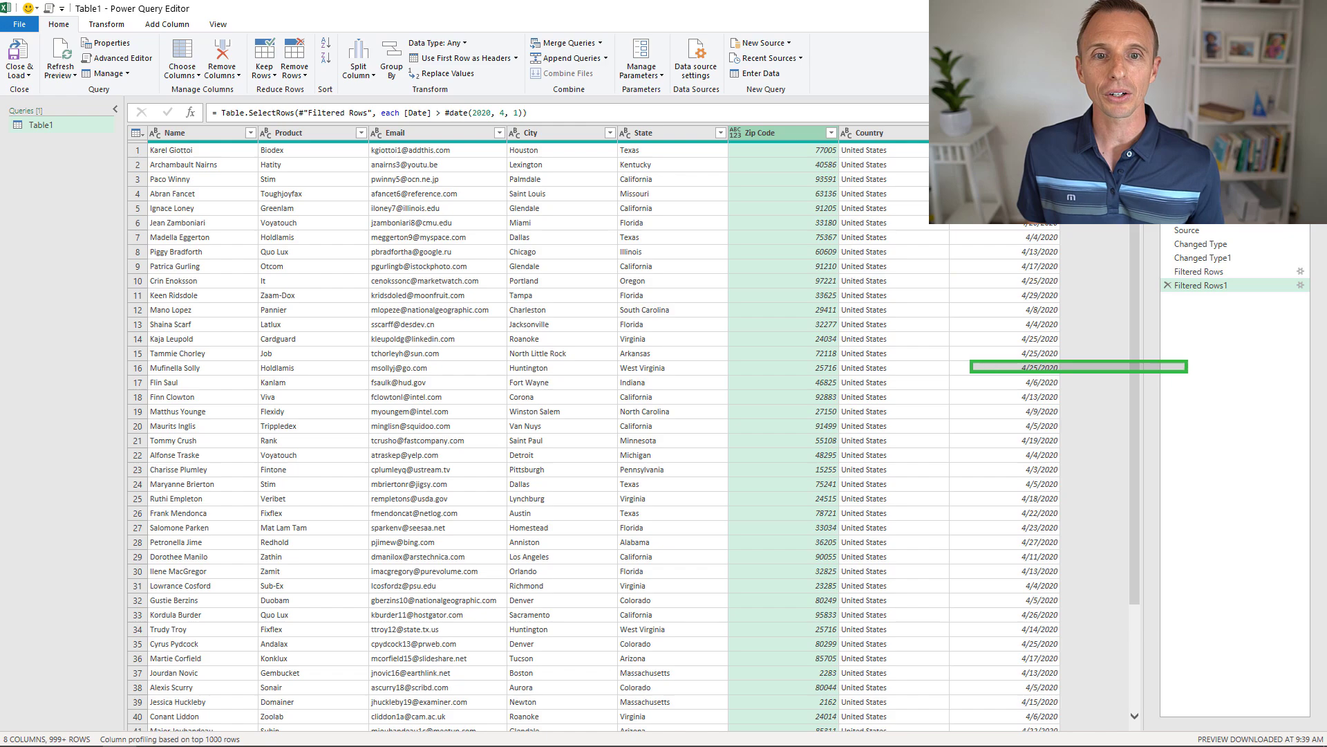
pyautogui.press('Left')
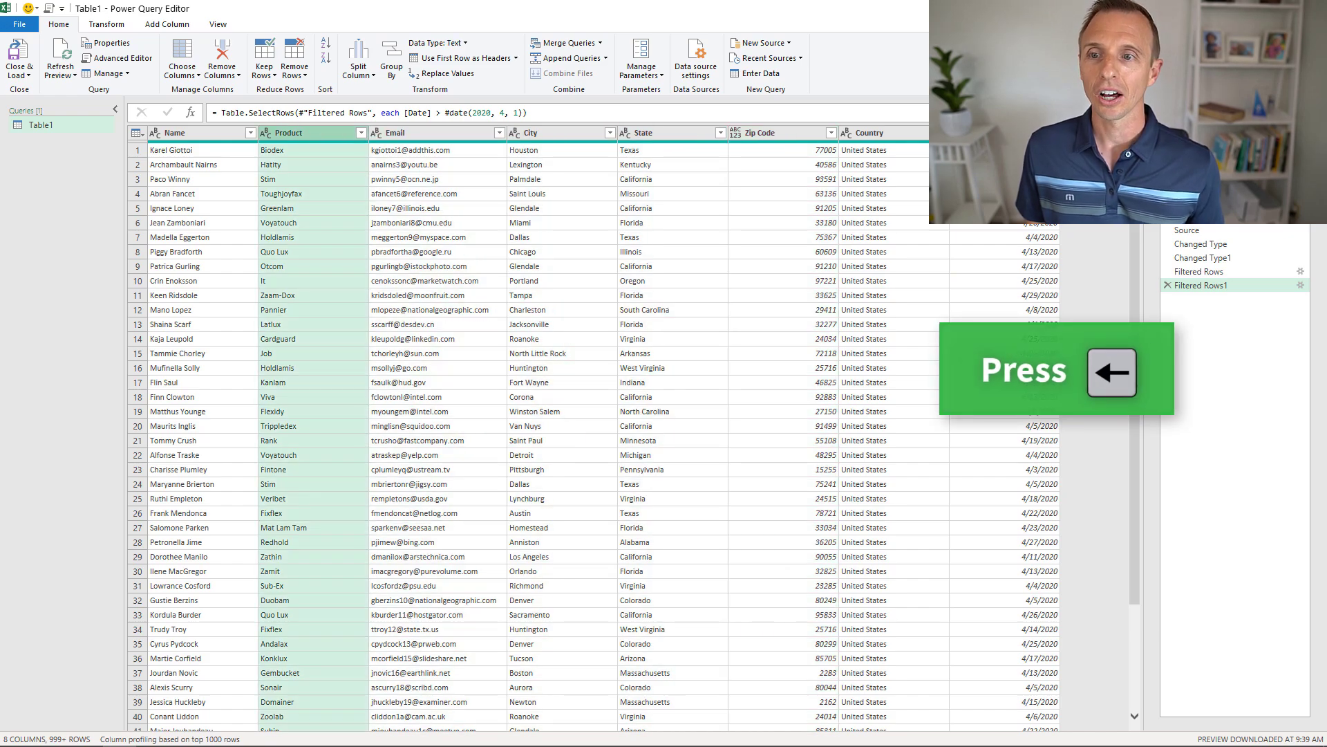
pyautogui.press('Right')
pyautogui.press('Right')
pyautogui.press('Right')
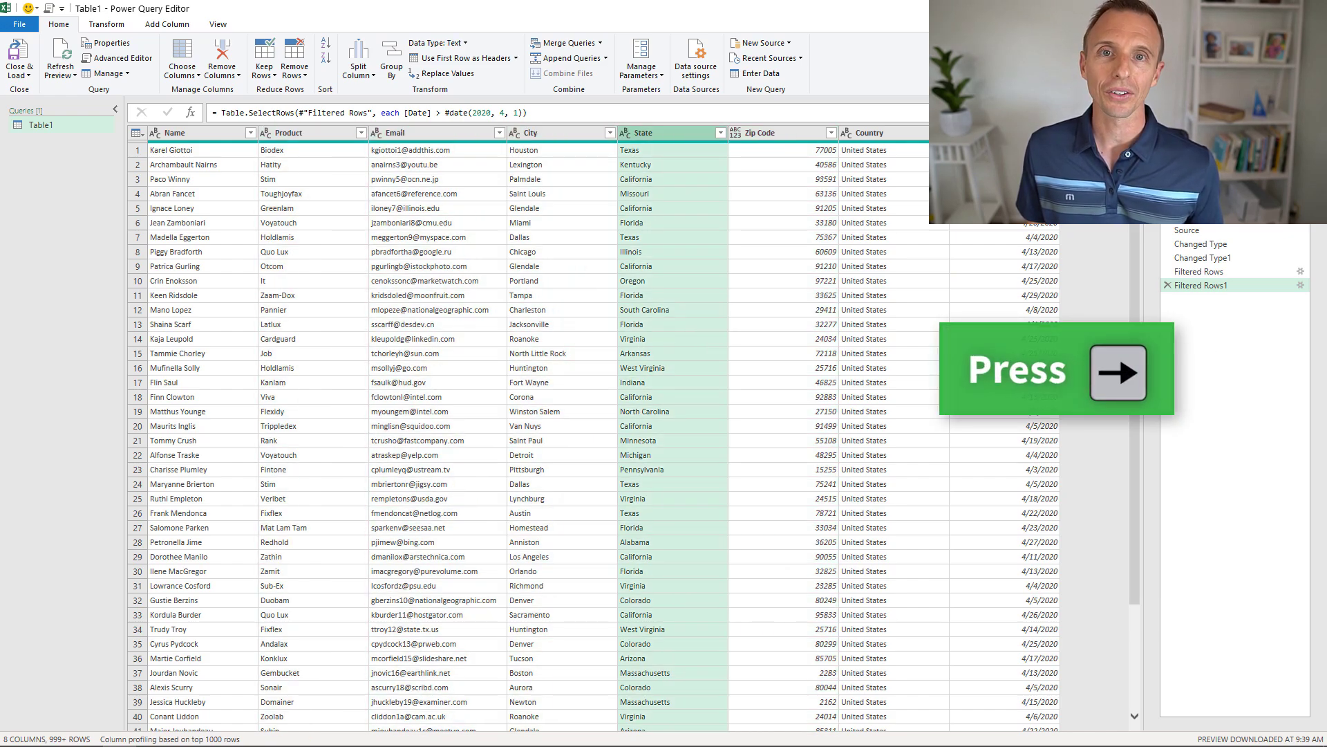
# Select the adjacent columns from Email through Zip Code together.
pyautogui.press('Left')
pyautogui.press('Left')
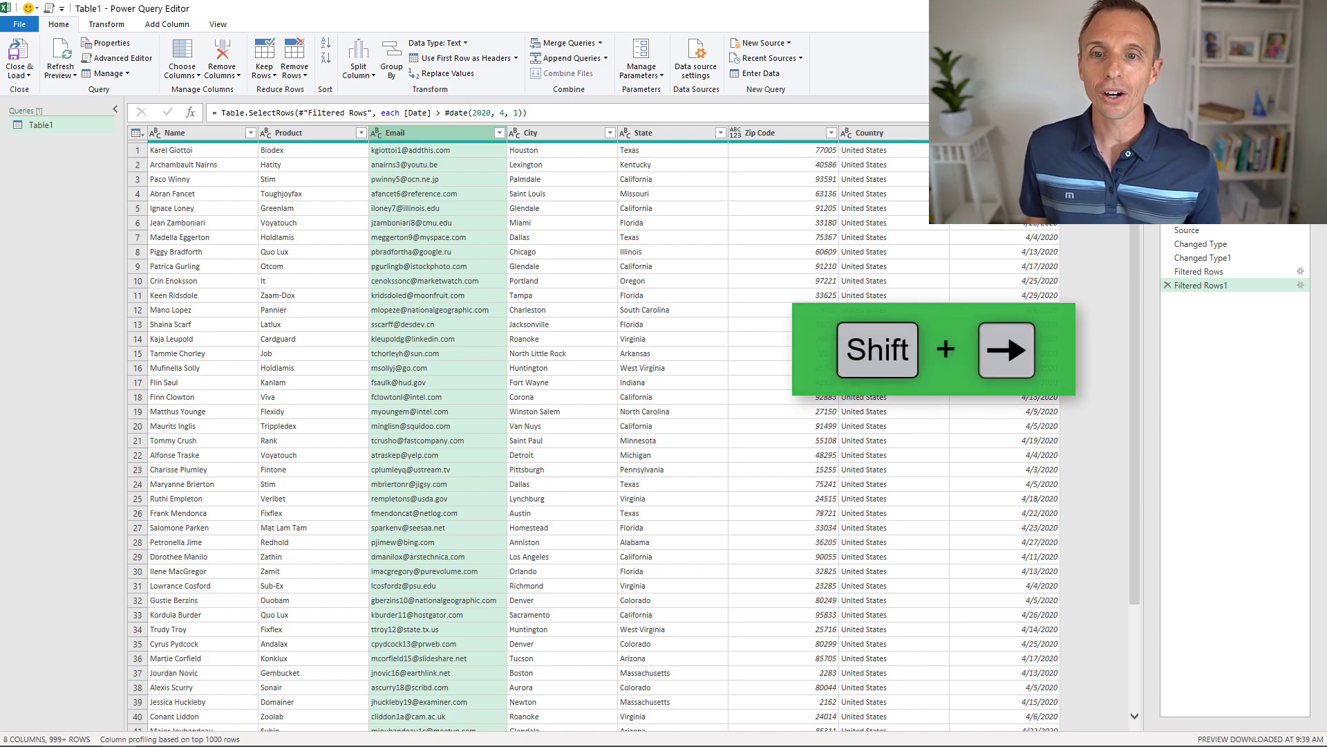
pyautogui.hotkey('shift', 'Right')
pyautogui.hotkey('shift', 'Right')
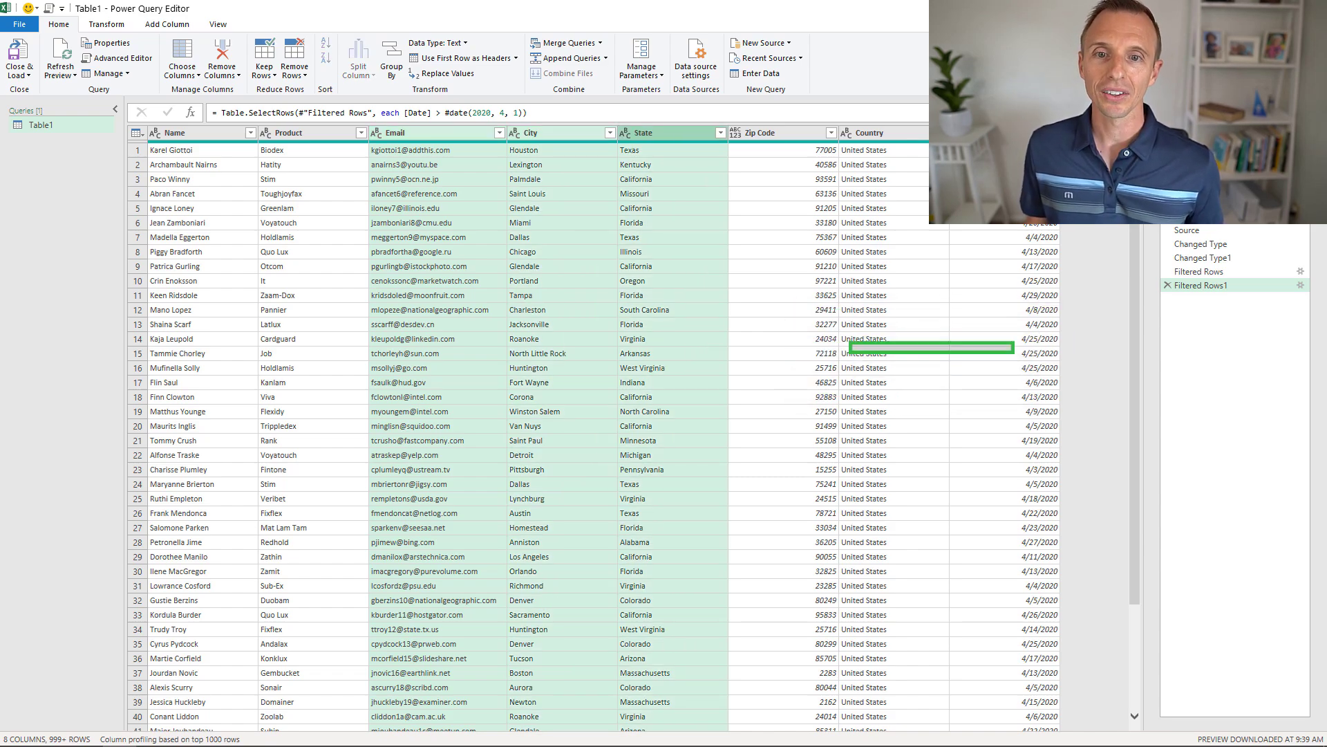
pyautogui.hotkey('shift', 'Right')
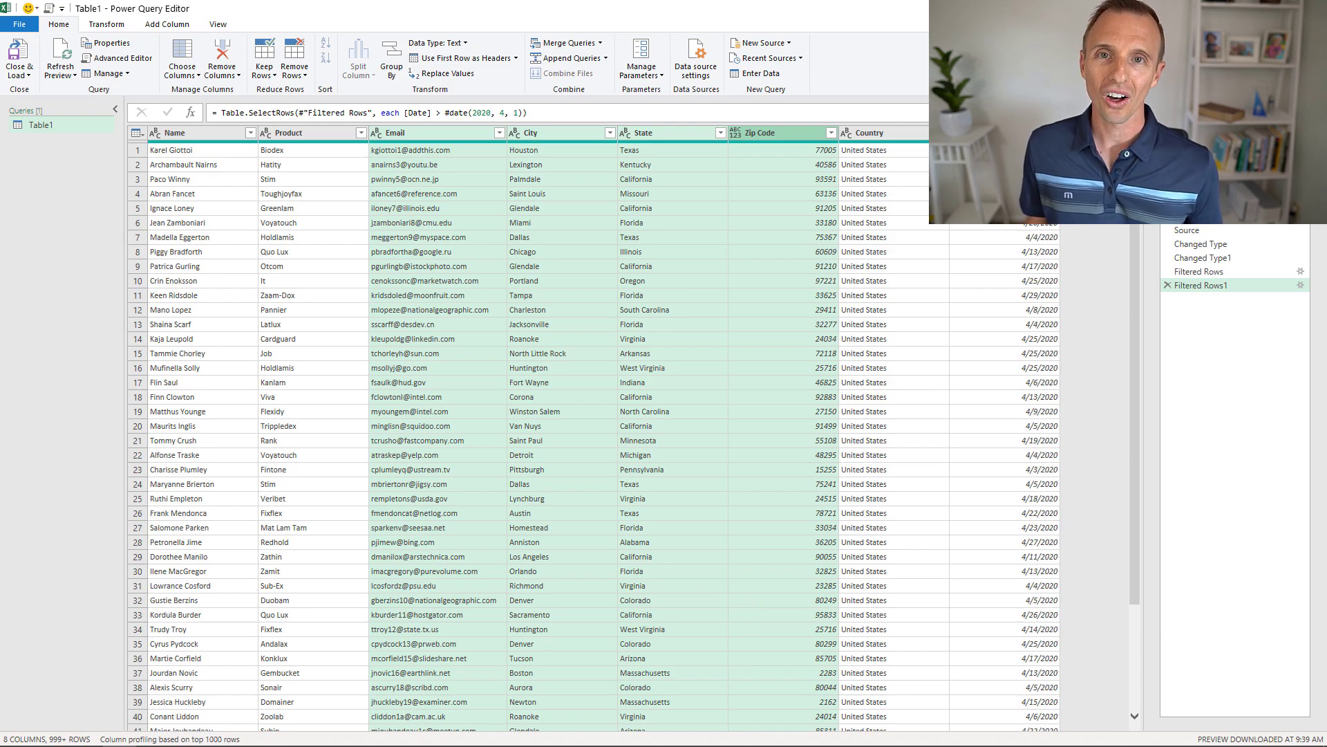
pyautogui.hotkey('shift', 'Right')
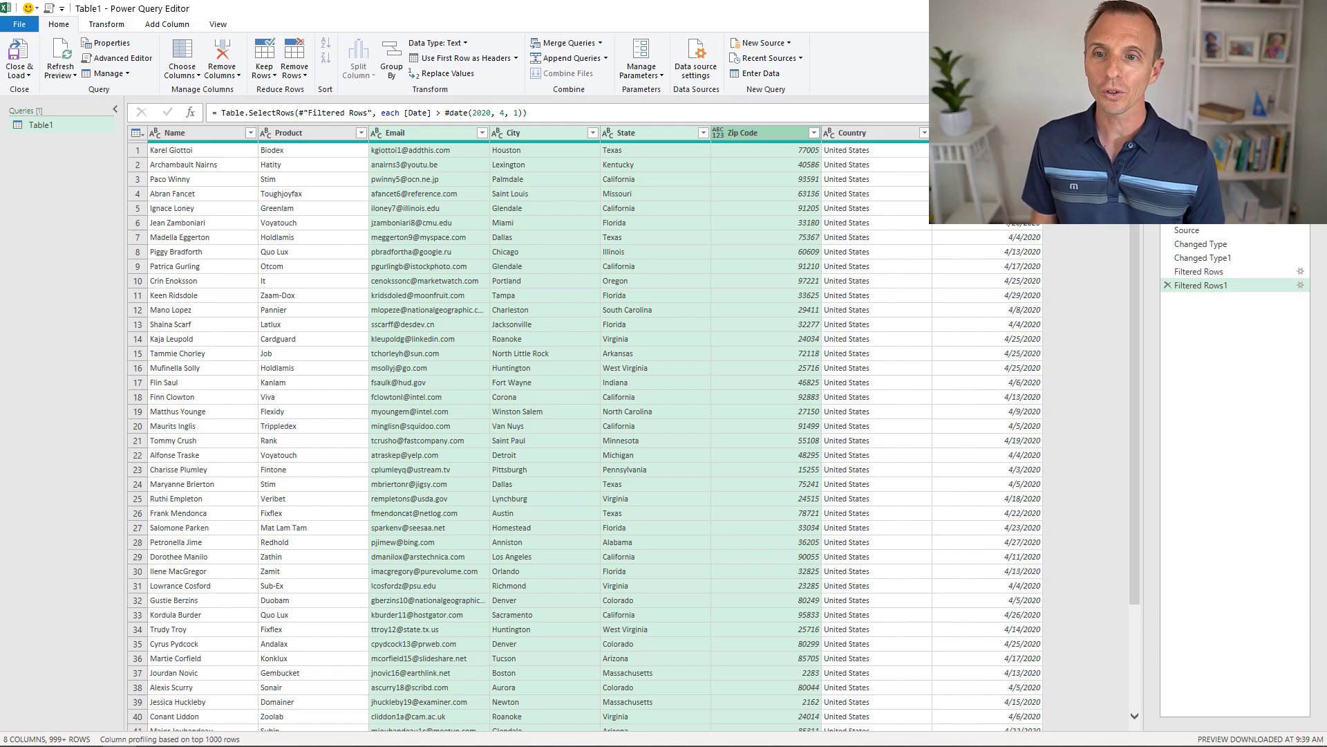
# Select the non-adjacent Product and City columns together.
pyautogui.press('Left')
pyautogui.press('Left')
pyautogui.press('Left')
pyautogui.press('Left')
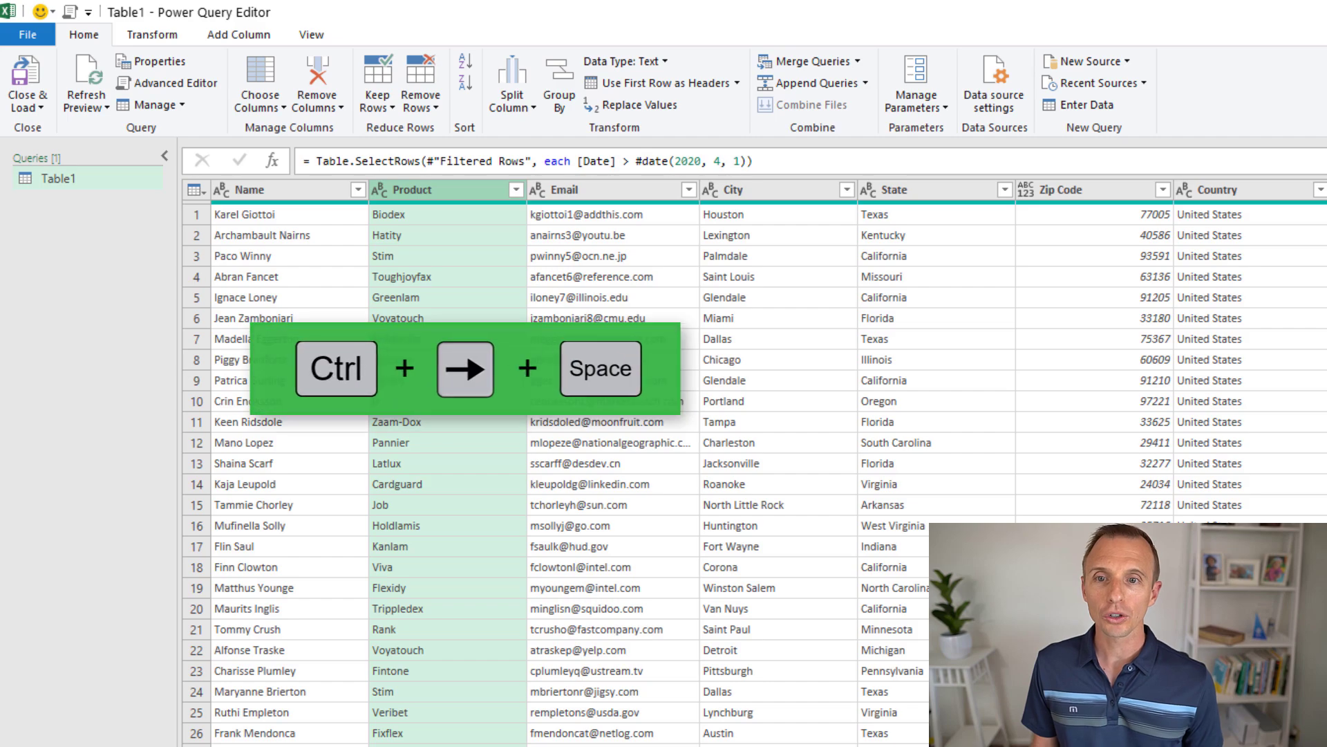
pyautogui.hotkey('ctrl', 'Right')
pyautogui.hotkey('ctrl', 'Right')
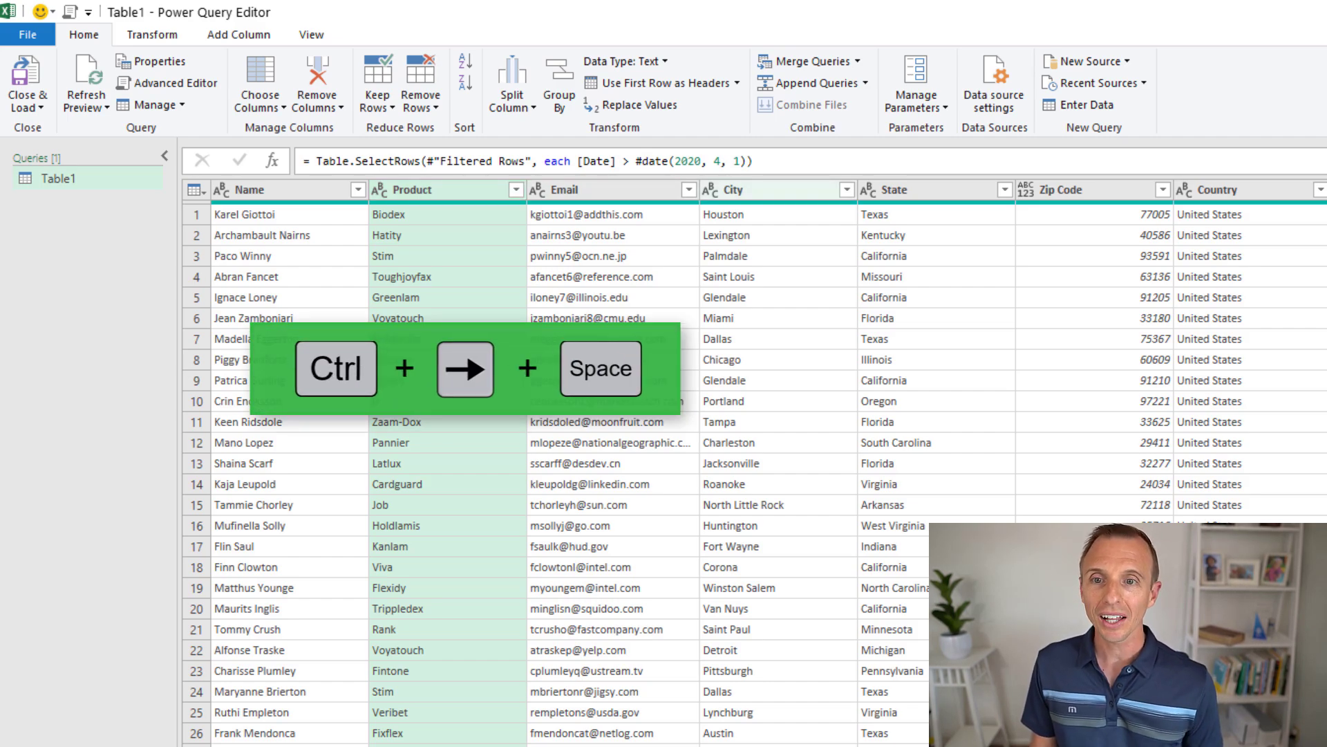
pyautogui.hotkey('ctrl', 'space')
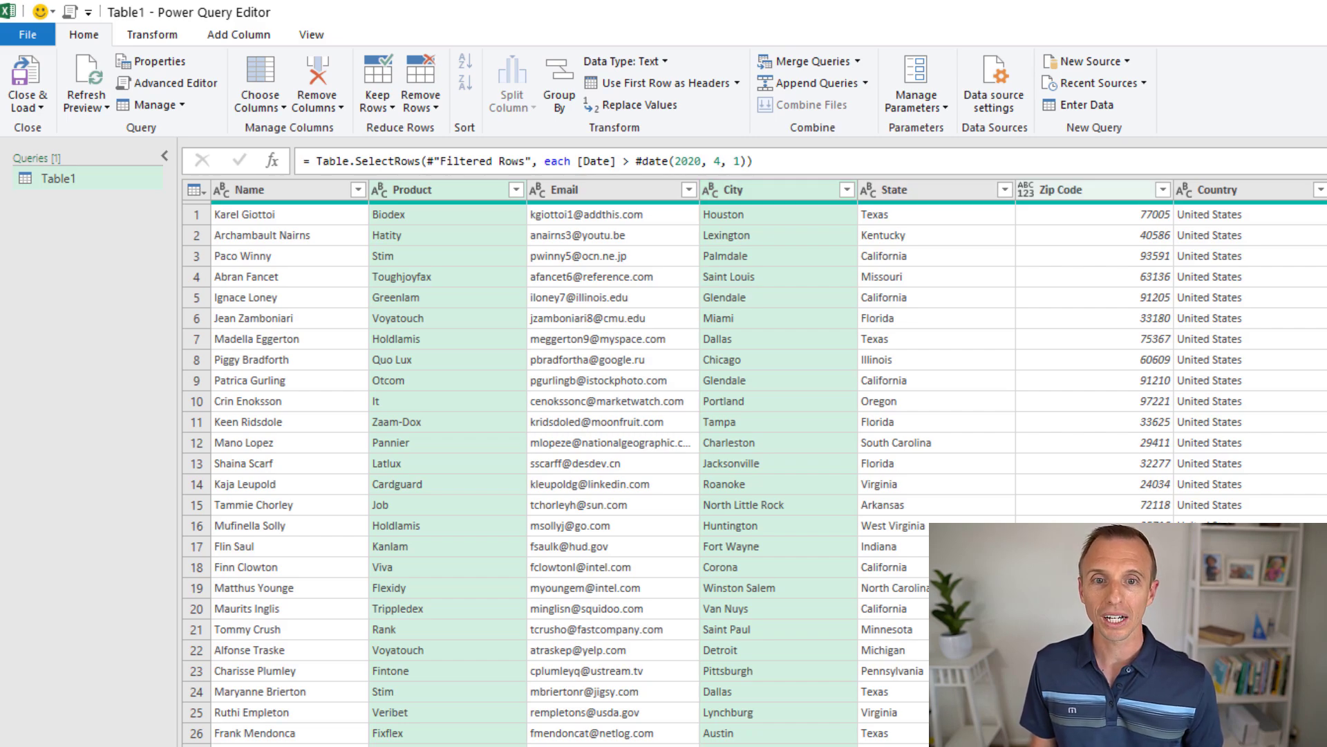
# Add the Zip Code column to the selection, then move back to select only the Product column.
pyautogui.hotkey('ctrl', 'space')
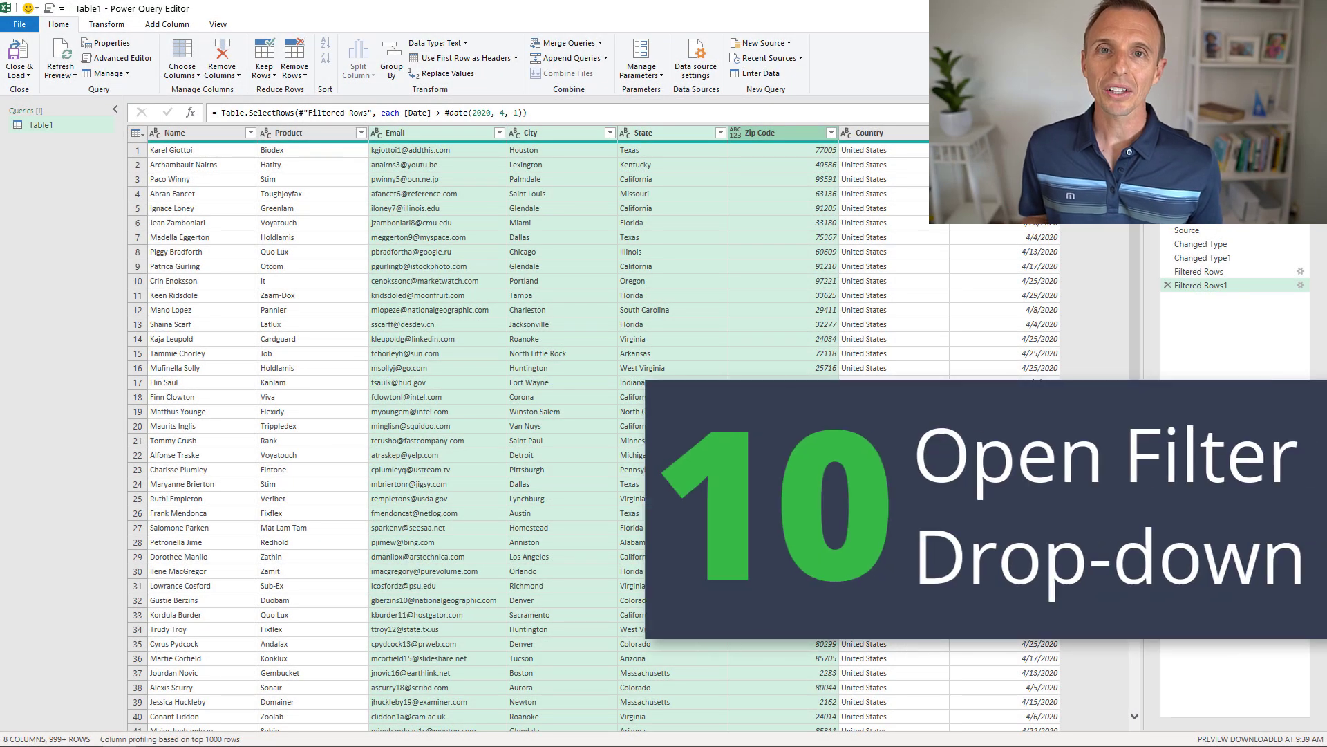
pyautogui.press('Left')
pyautogui.press('Left')
pyautogui.press('Left')
pyautogui.press('Left')
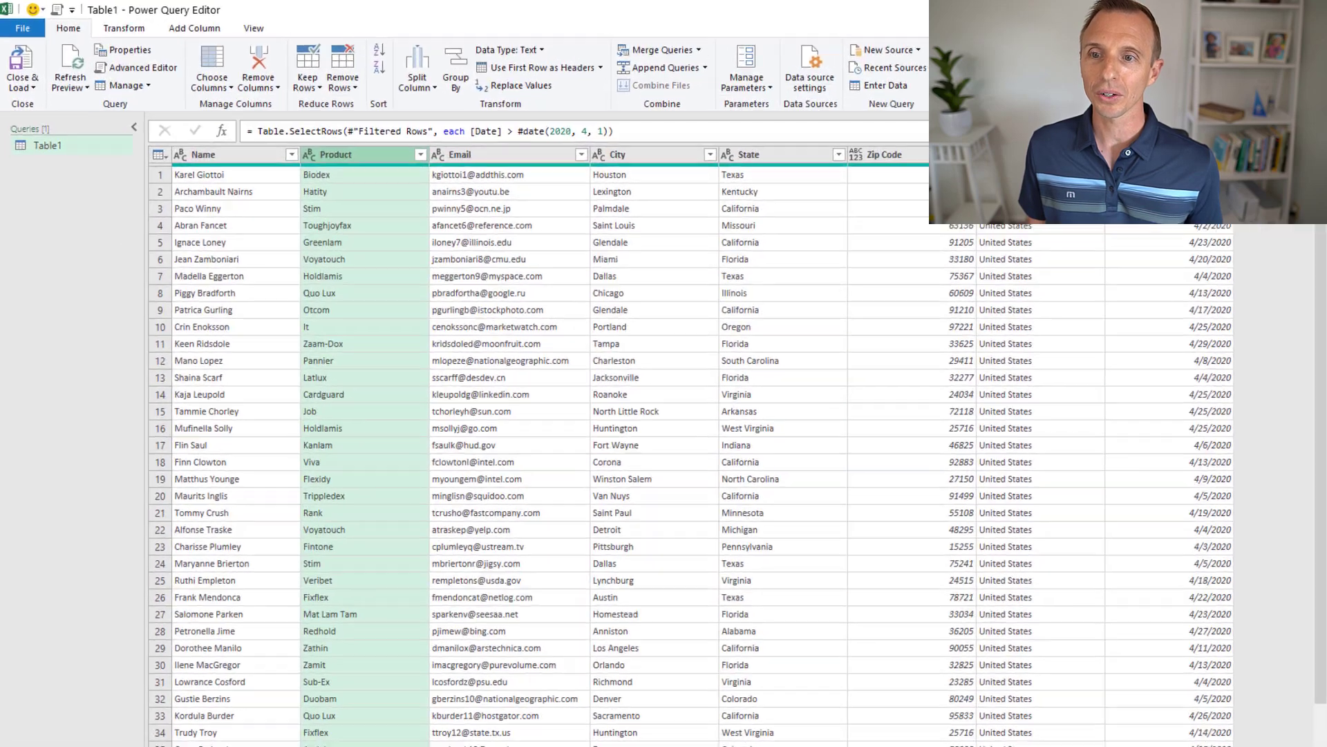
# Open the Product column's filter list and browse from Sort Ascending to Remove Empty and back.
pyautogui.hotkey('alt', 'Down')
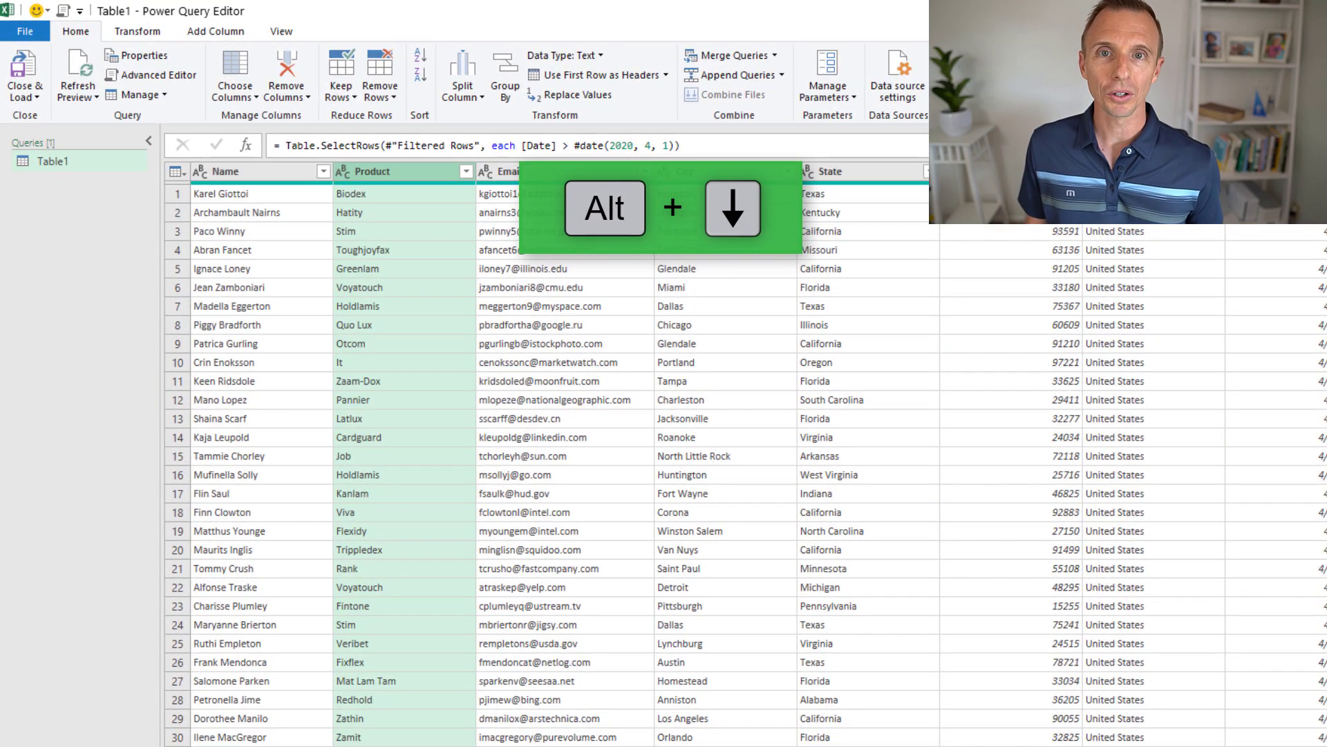
pyautogui.press('Down')
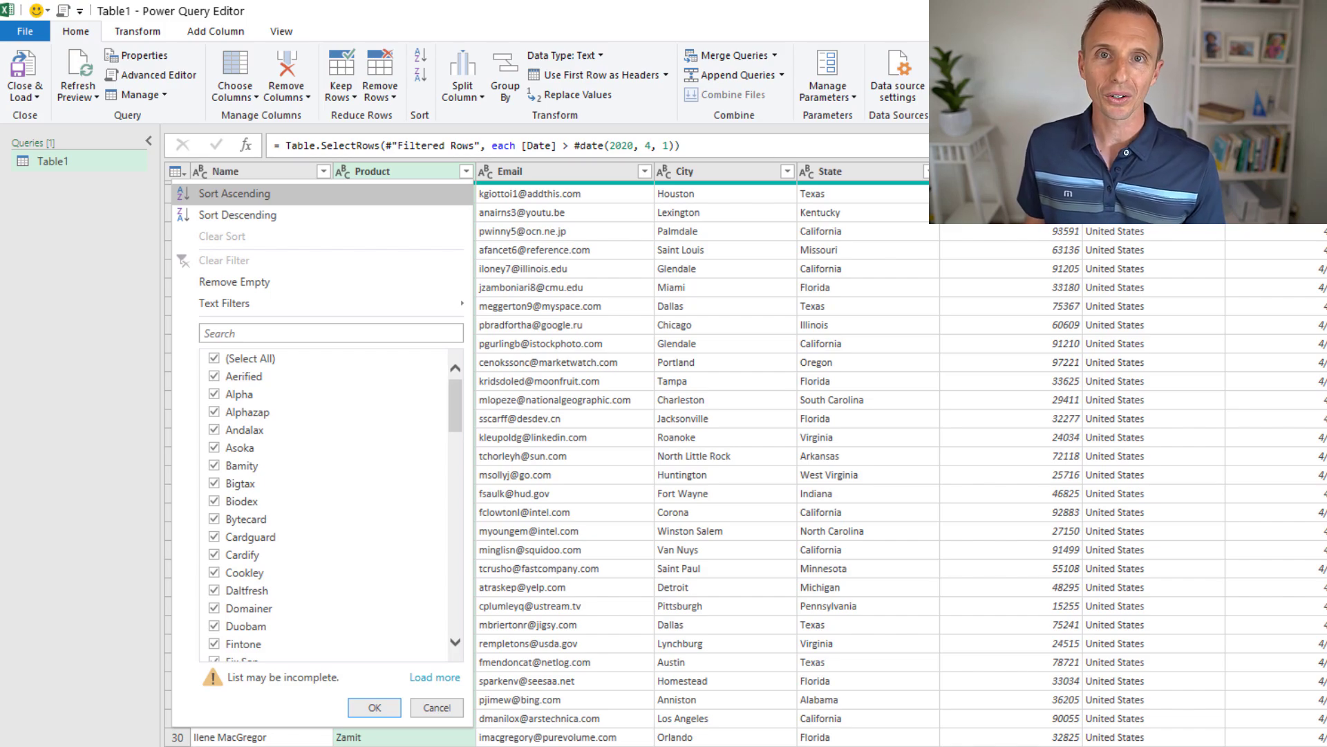
pyautogui.press('Down')
pyautogui.press('Down')
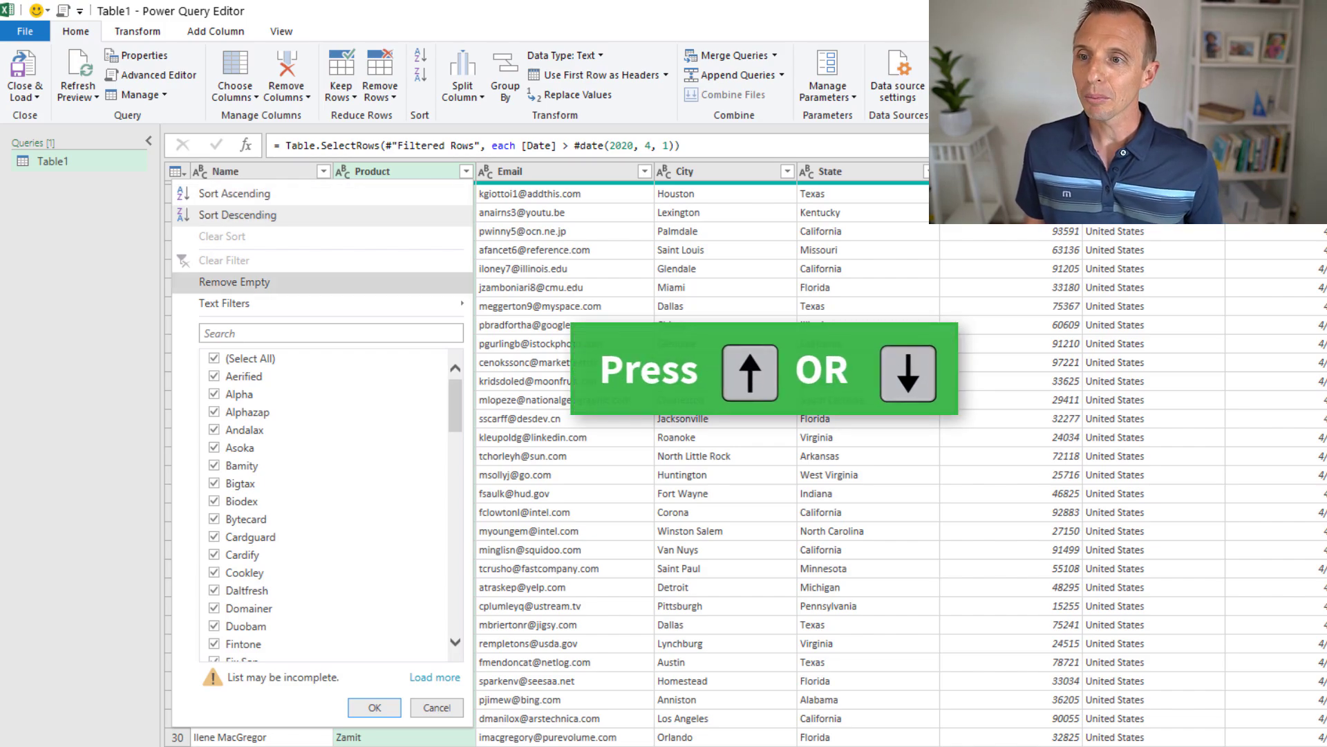
pyautogui.press('Up')
pyautogui.press('Up')
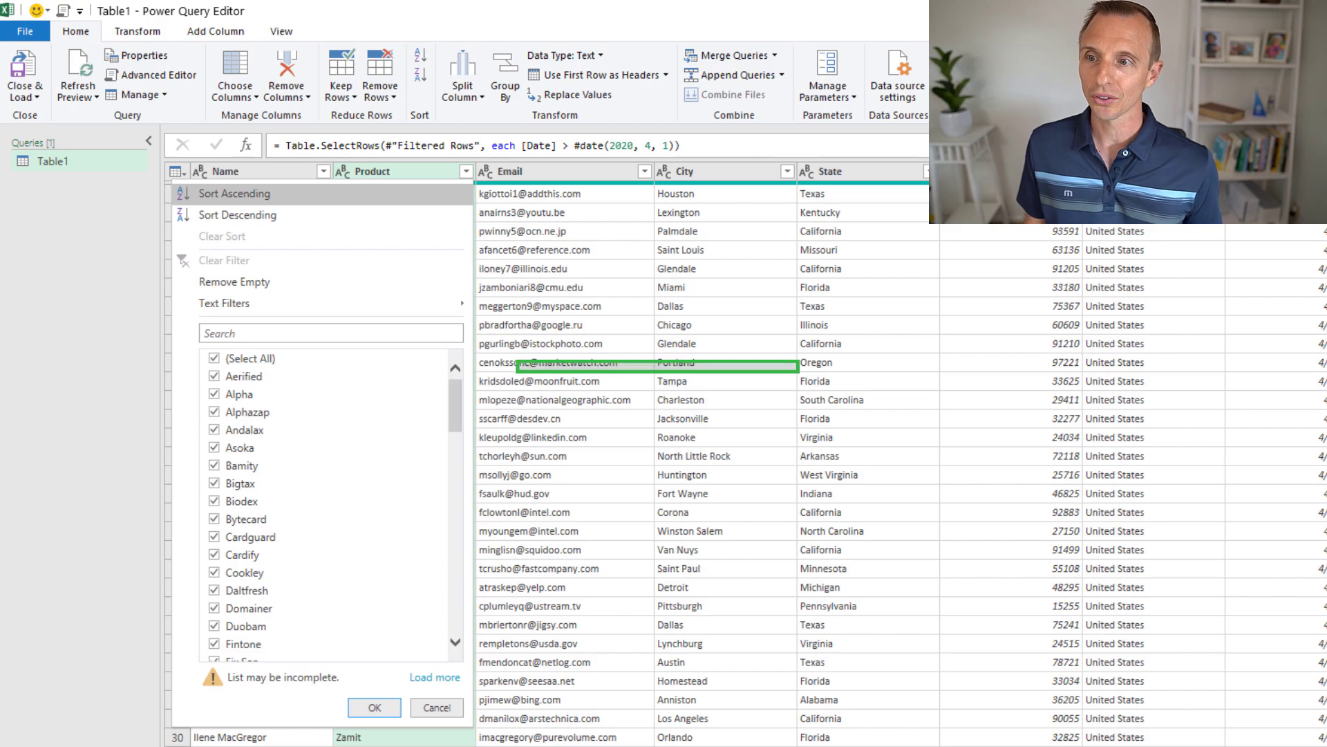
# Clear all values in the Product filter list and filter the column to Alpha only.
pyautogui.press('Tab')
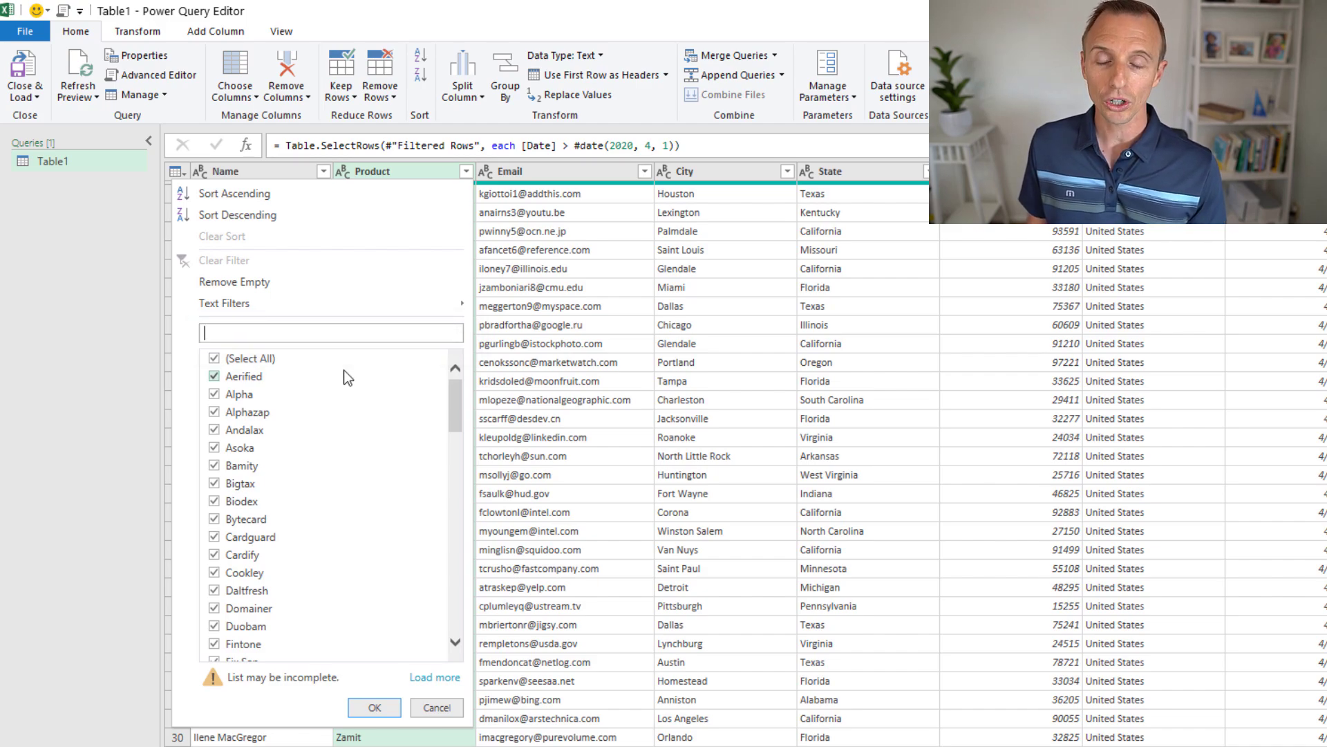
pyautogui.press('Tab')
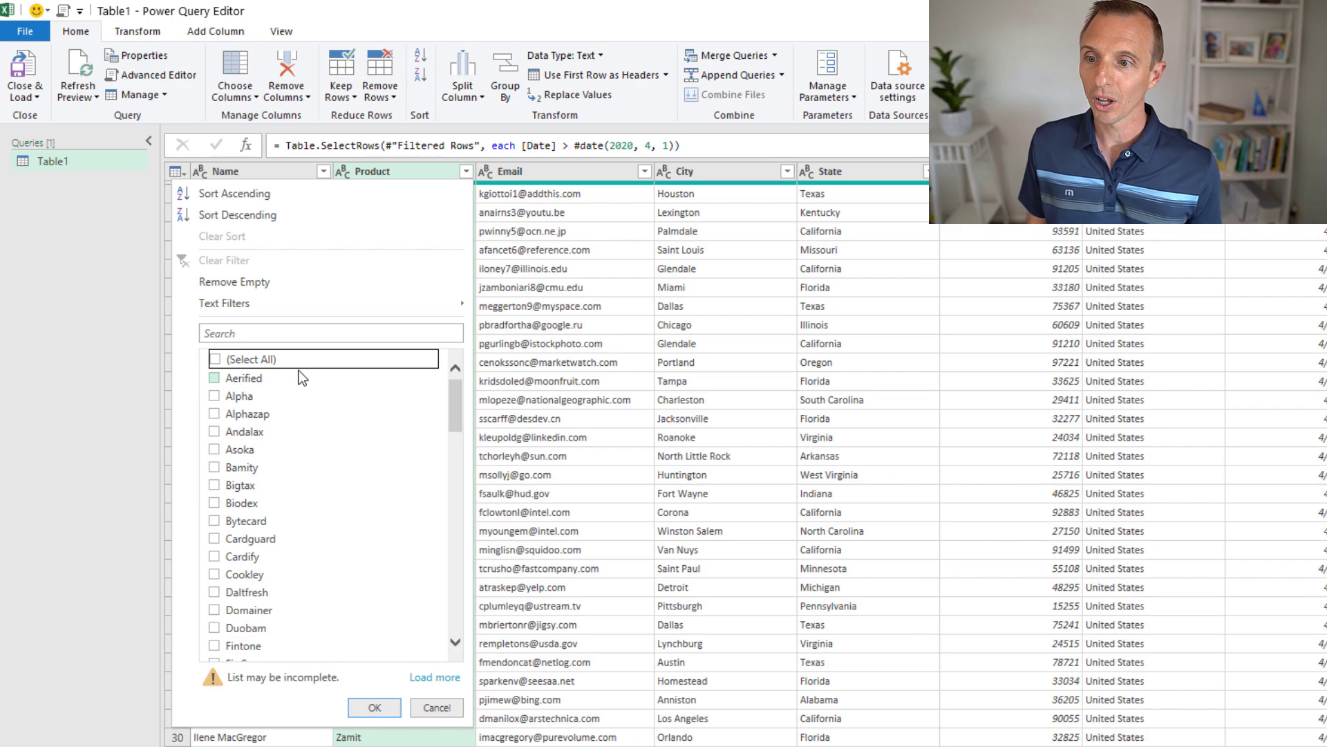
pyautogui.press('Down')
pyautogui.press('Down')
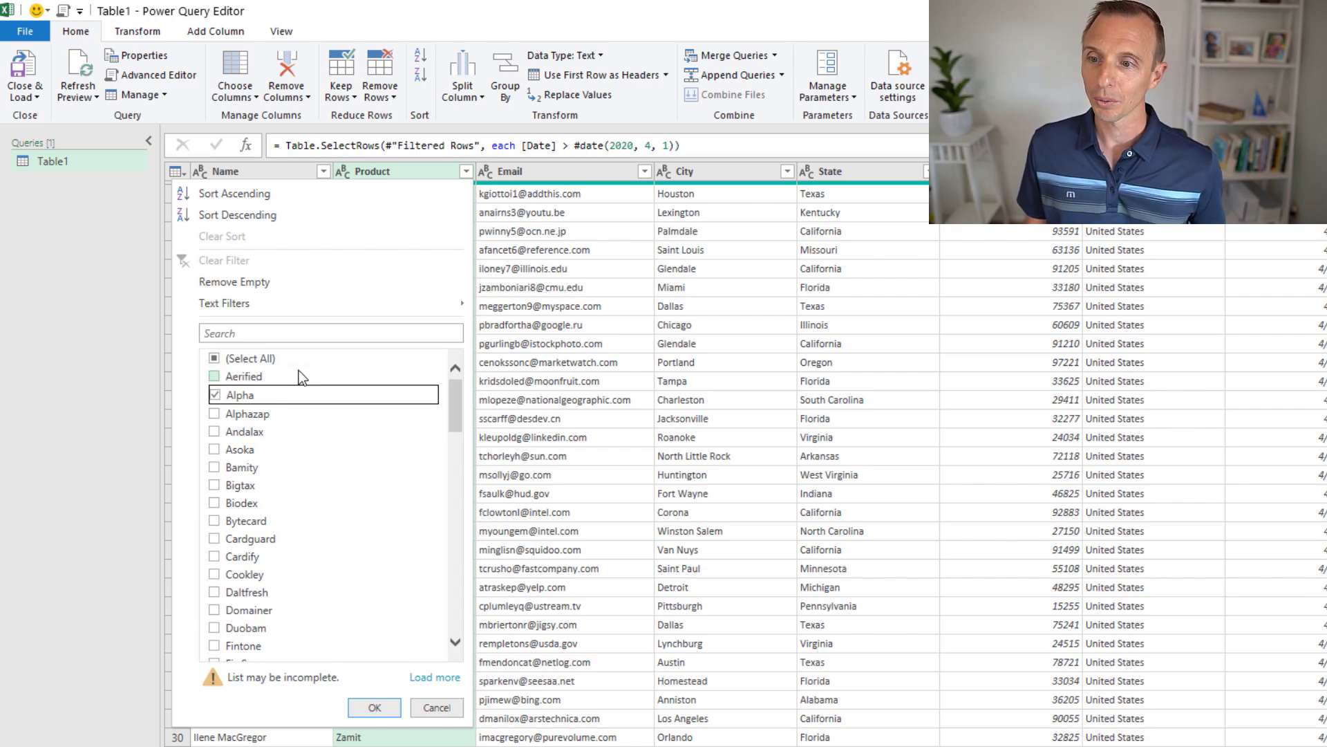
pyautogui.press('Return')
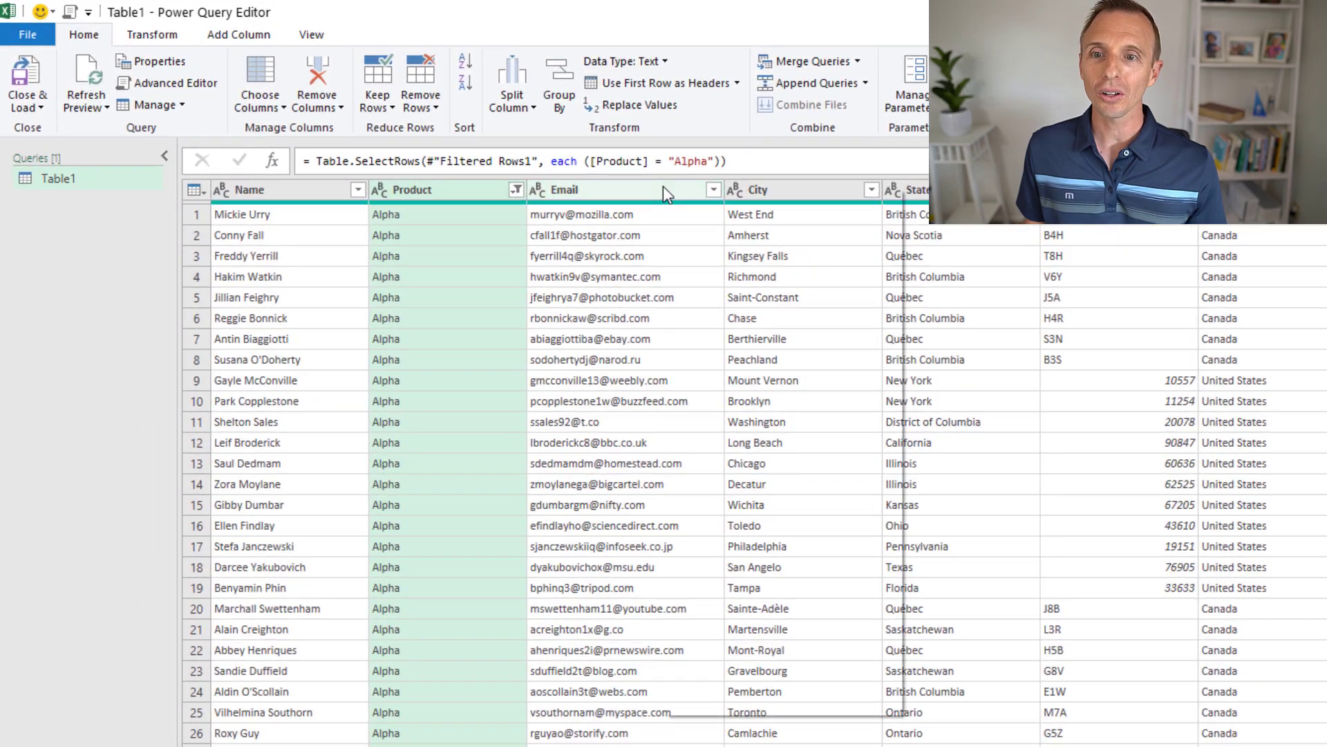
# Open the Email column's context menu and browse its commands between Remove and Add Column From Examples.
pyautogui.rightClick(635, 178)
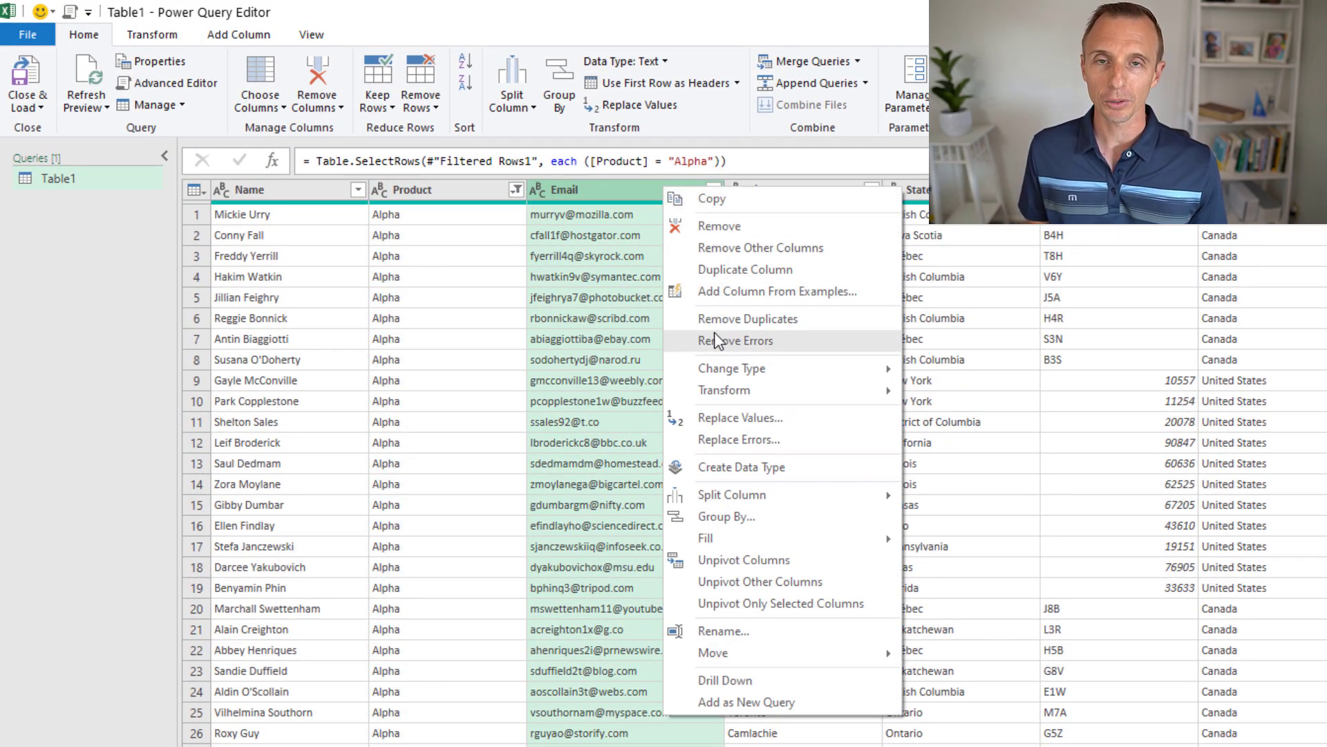
pyautogui.click(615, 191)
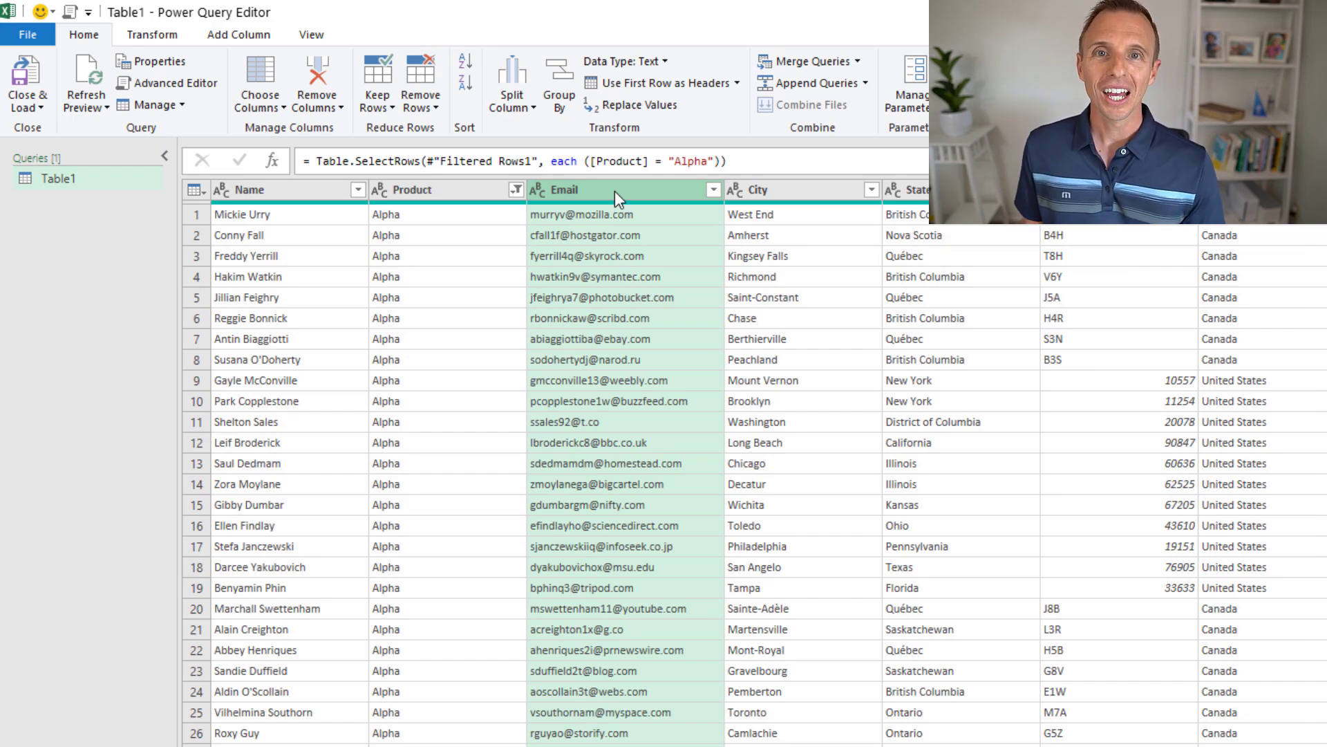
pyautogui.rightClick(617, 197)
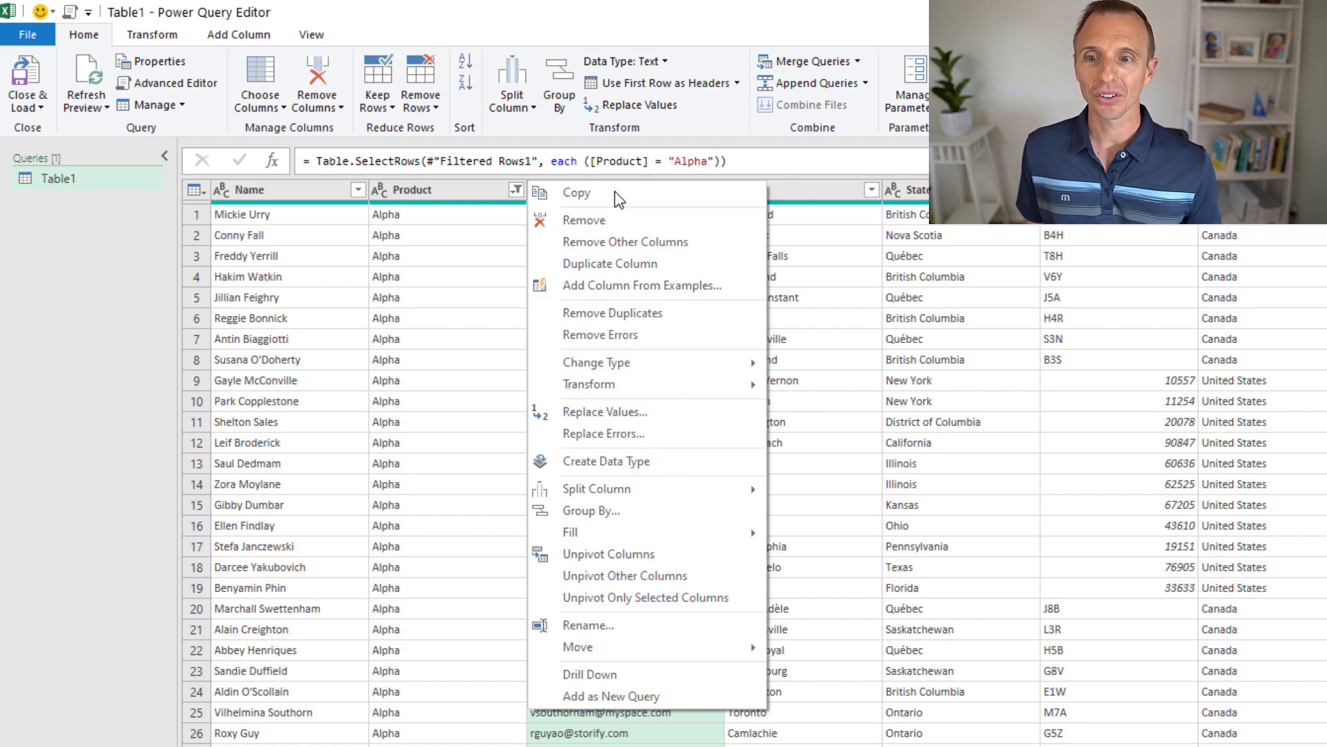
pyautogui.press('Down')
pyautogui.press('Down')
pyautogui.press('Down')
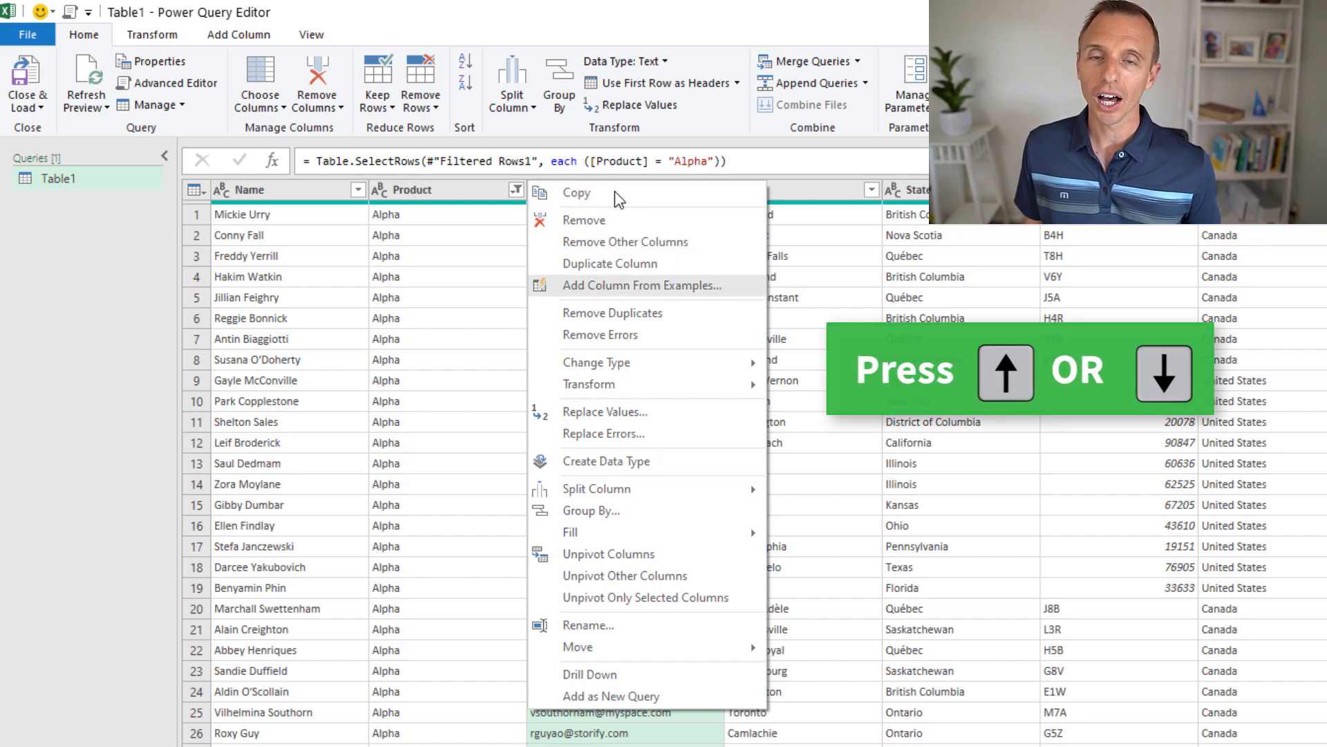
pyautogui.press('Up')
pyautogui.press('Up')
pyautogui.press('Up')
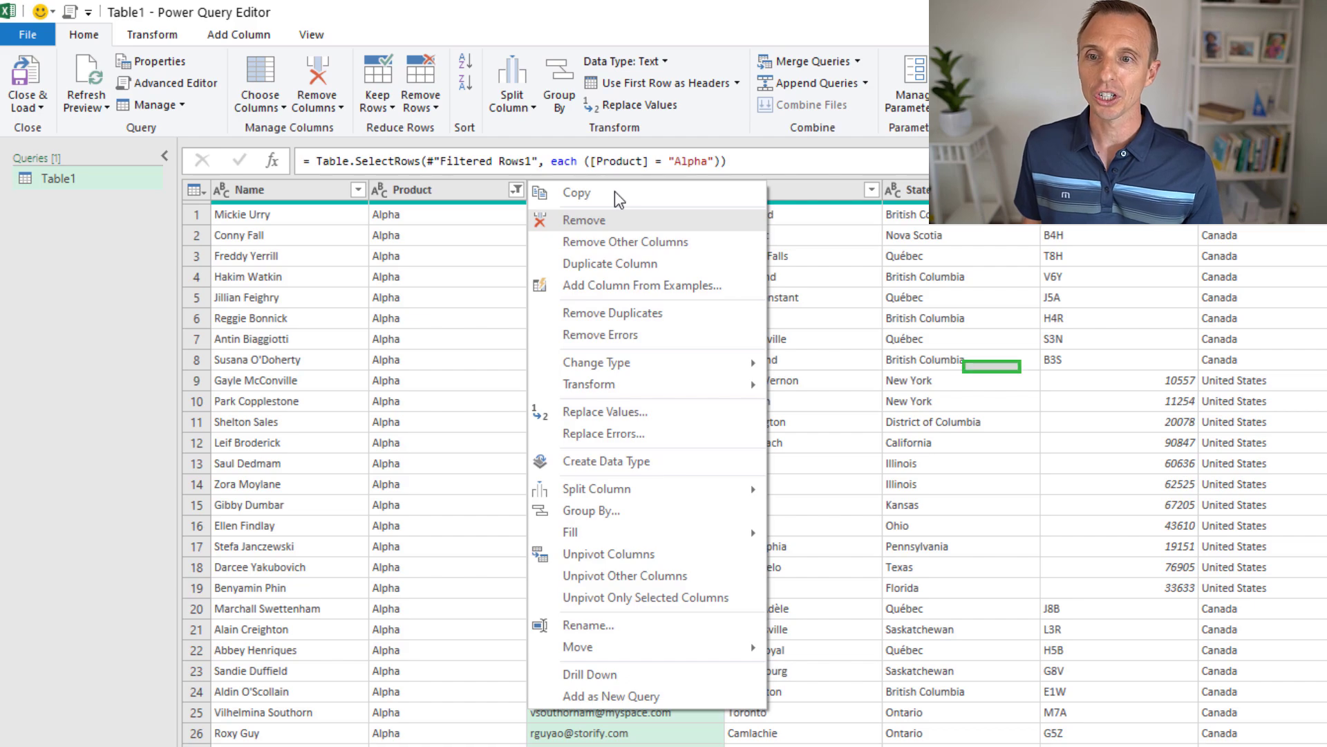
pyautogui.press('a')
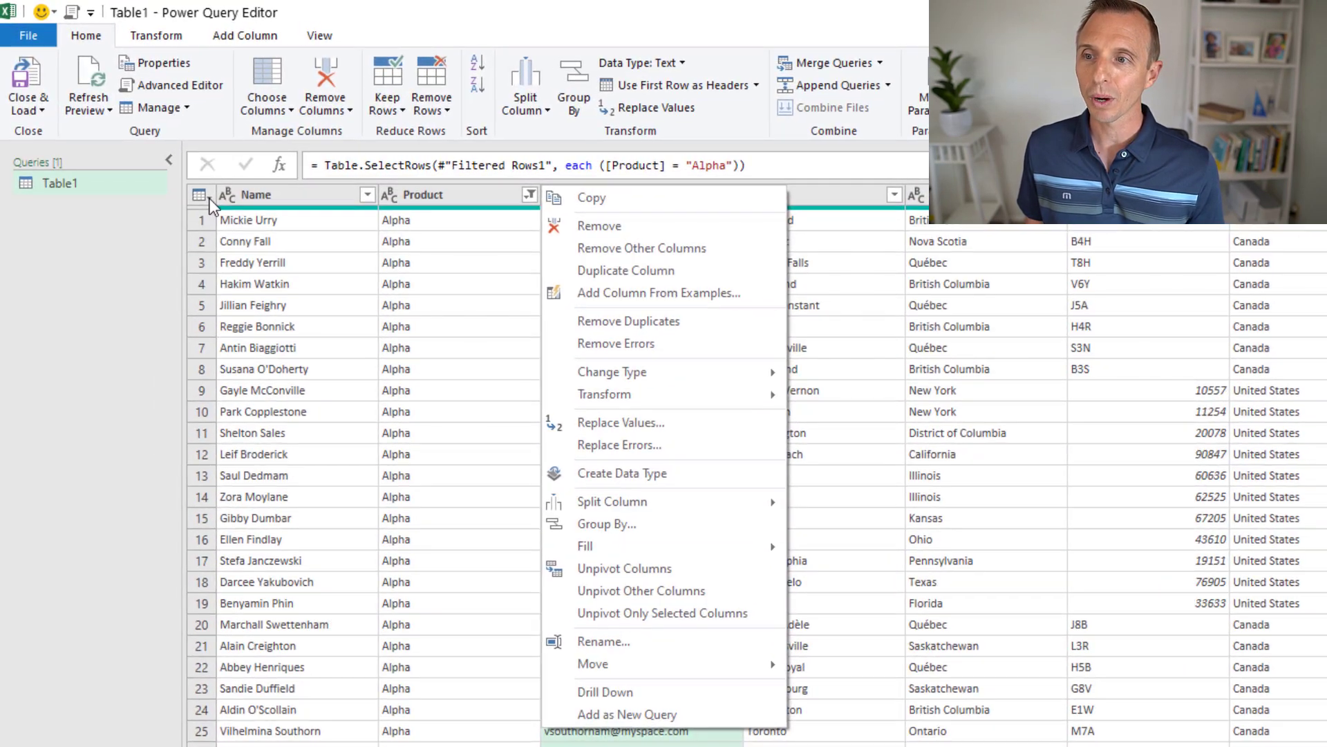
# Display the whole-table command menu, then close it by selecting the Product column.
pyautogui.click(202, 195)
pyautogui.click(202, 195)
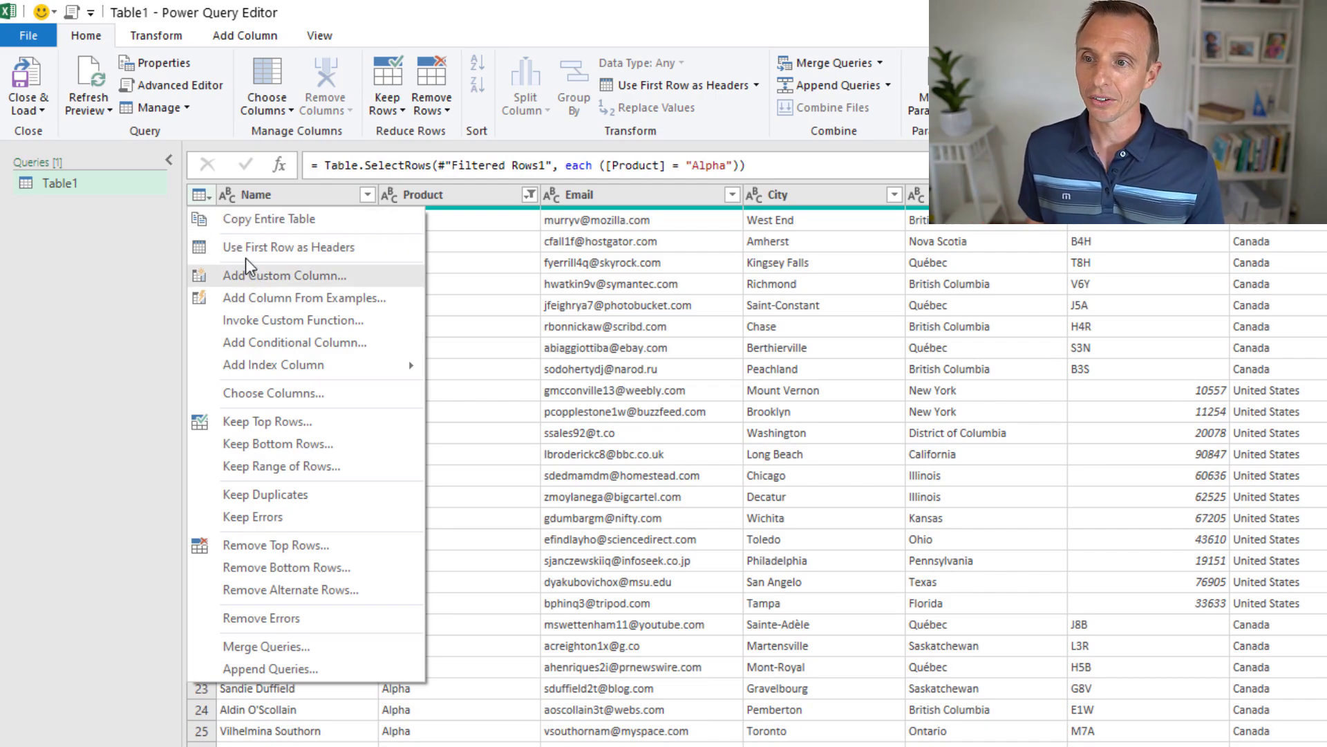
pyautogui.click(451, 192)
pyautogui.click(452, 191)
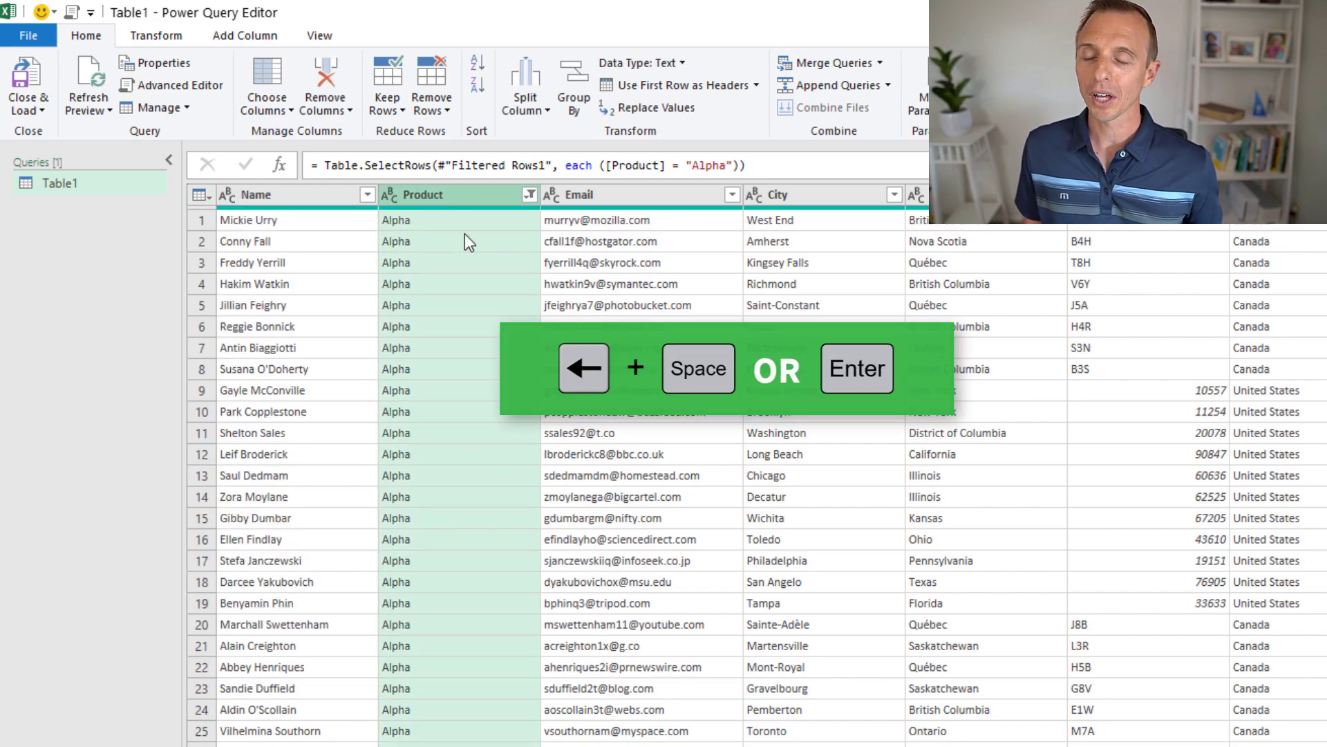
# Move from Product past Name to the table corner, browse the whole-table commands to Add Custom Column, and close the menu.
pyautogui.press('Left')
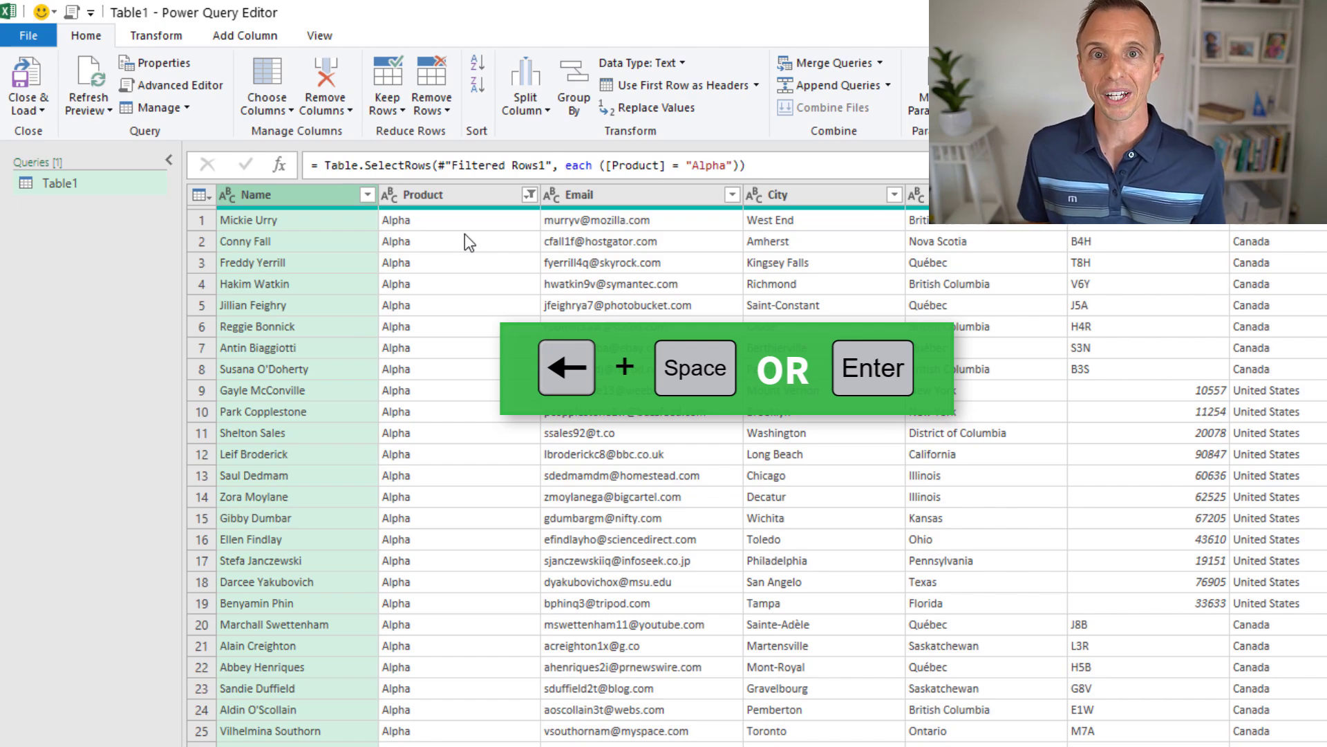
pyautogui.press('space')
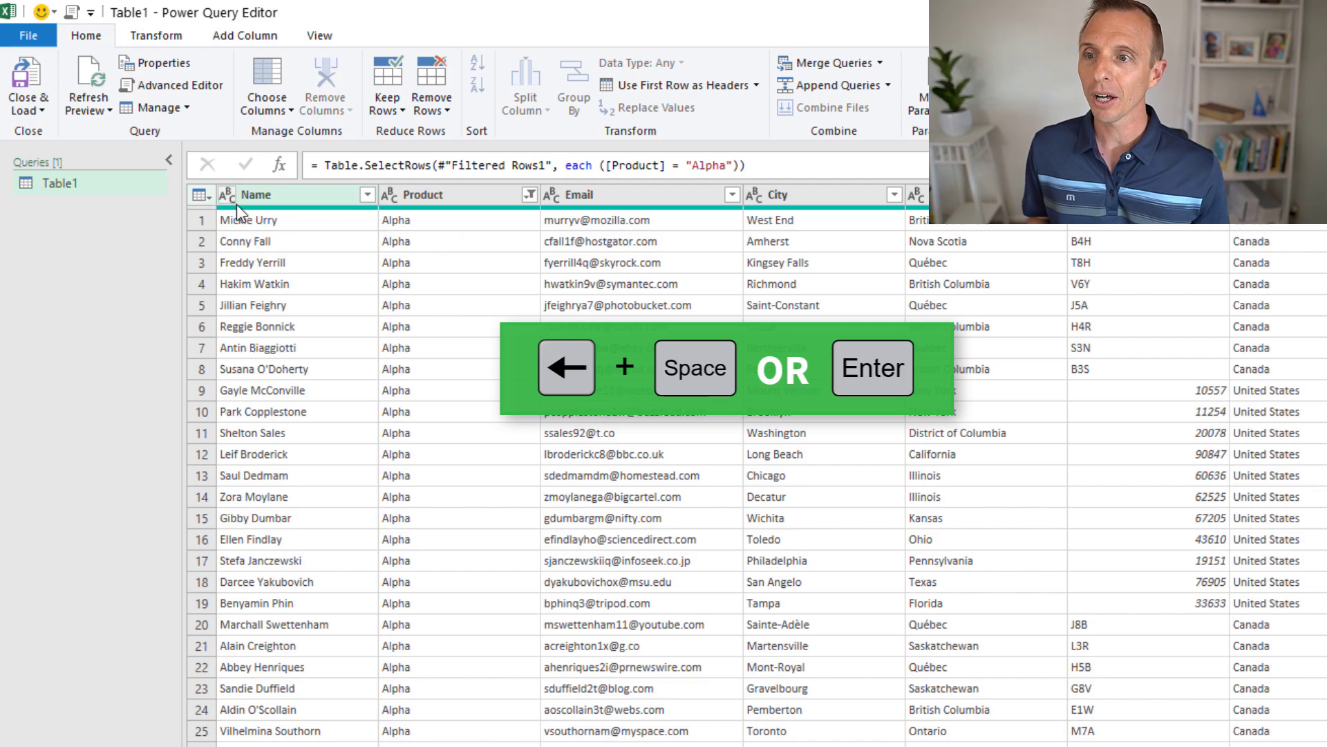
pyautogui.press('Left')
pyautogui.press('Return')
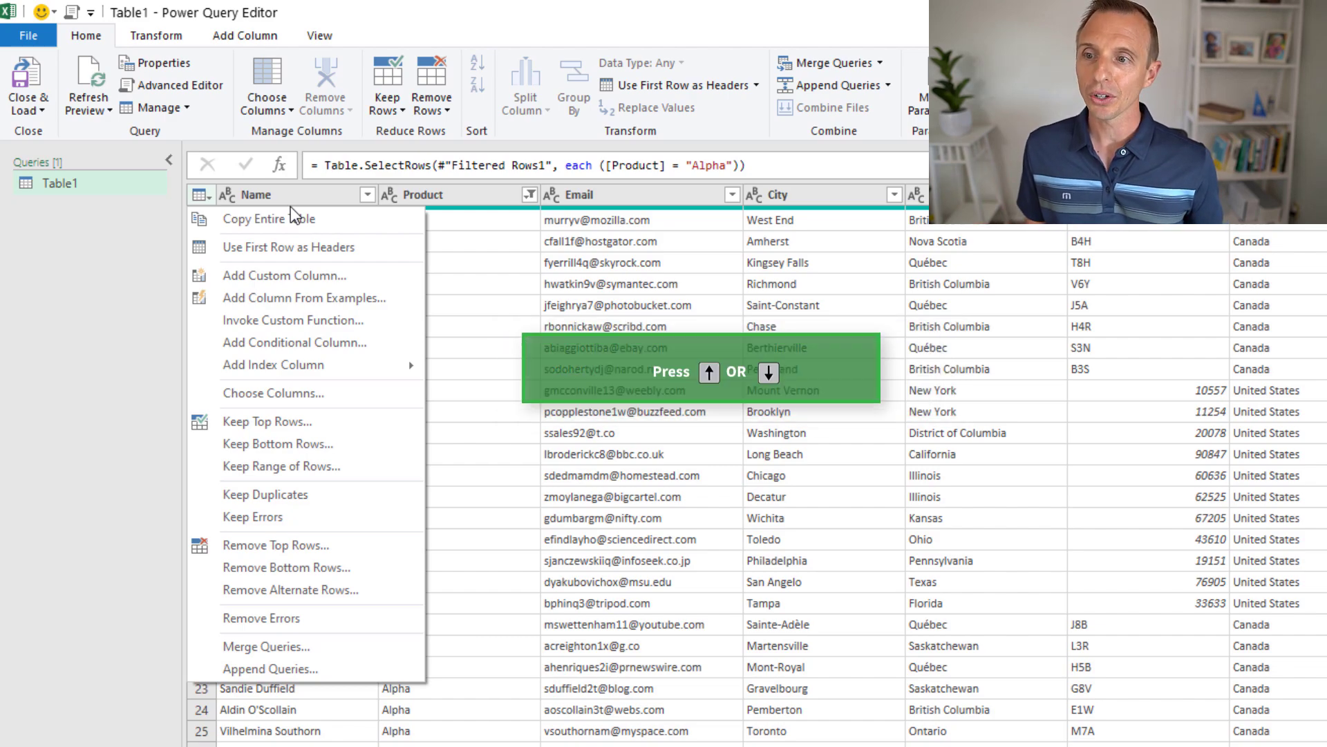
pyautogui.press('Down')
pyautogui.press('Down')
pyautogui.press('Down')
pyautogui.press('Up')
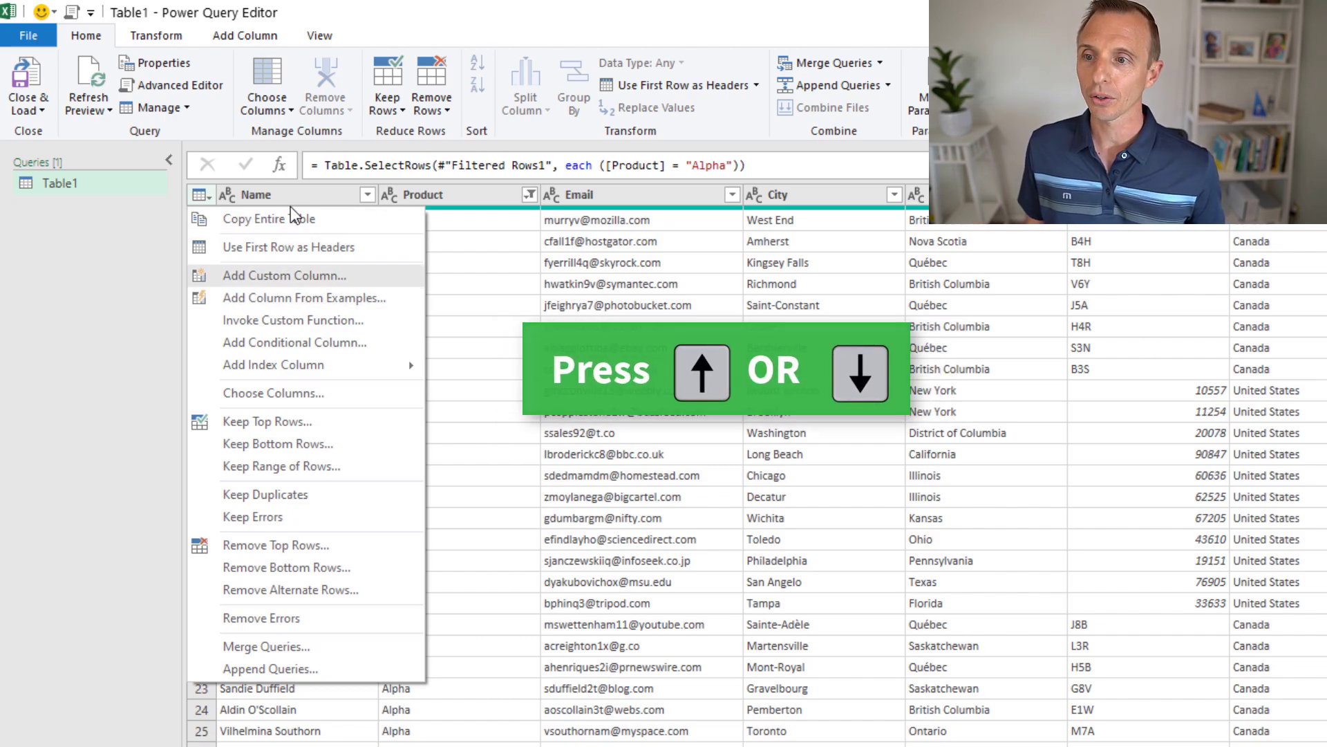
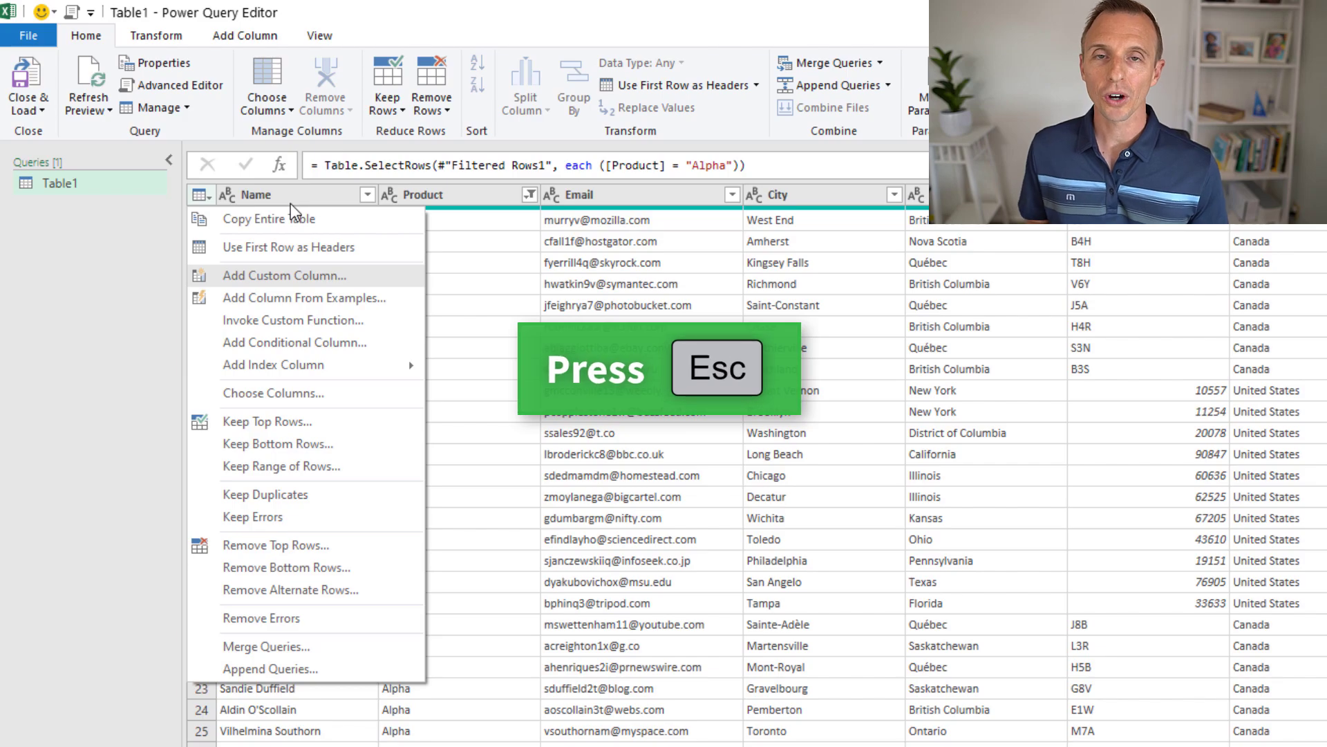
pyautogui.press('Escape')
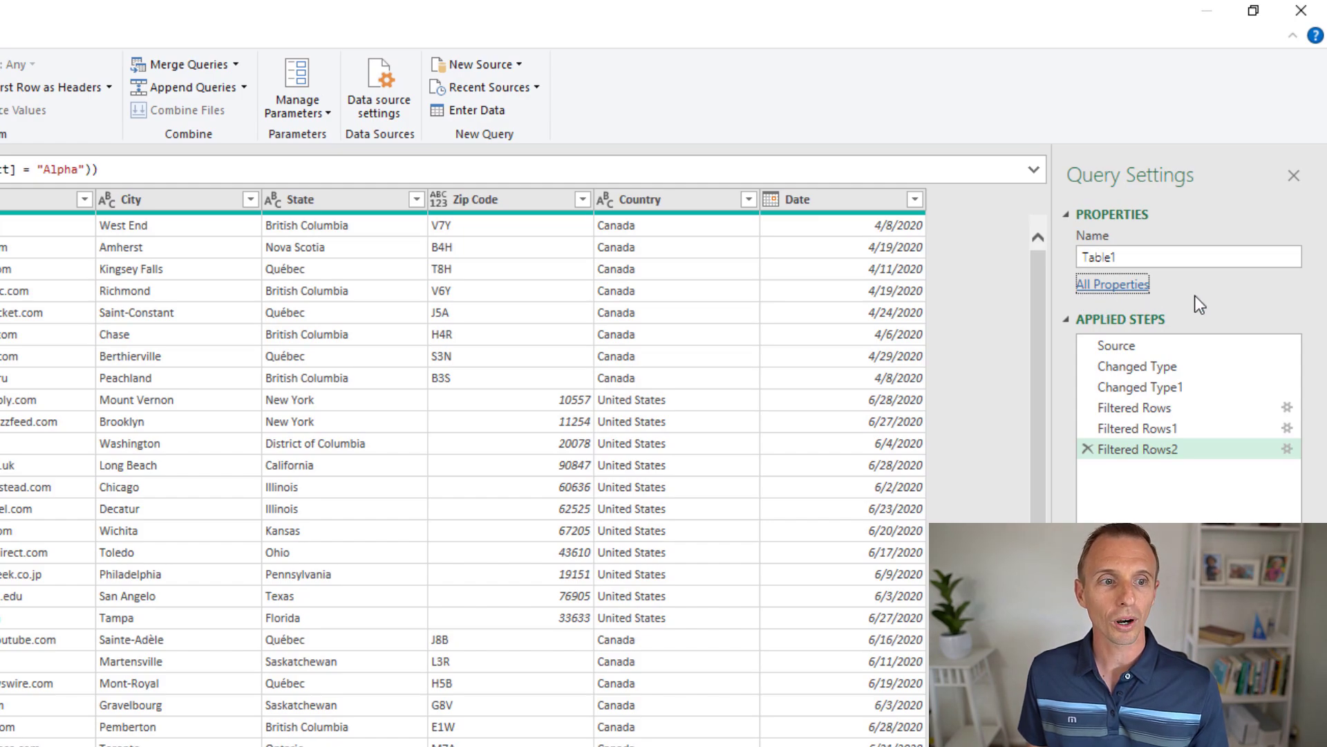
# Move the focus to the applied steps of Table1 and select the Changed Type step.
pyautogui.press('Tab')
pyautogui.press('Tab')
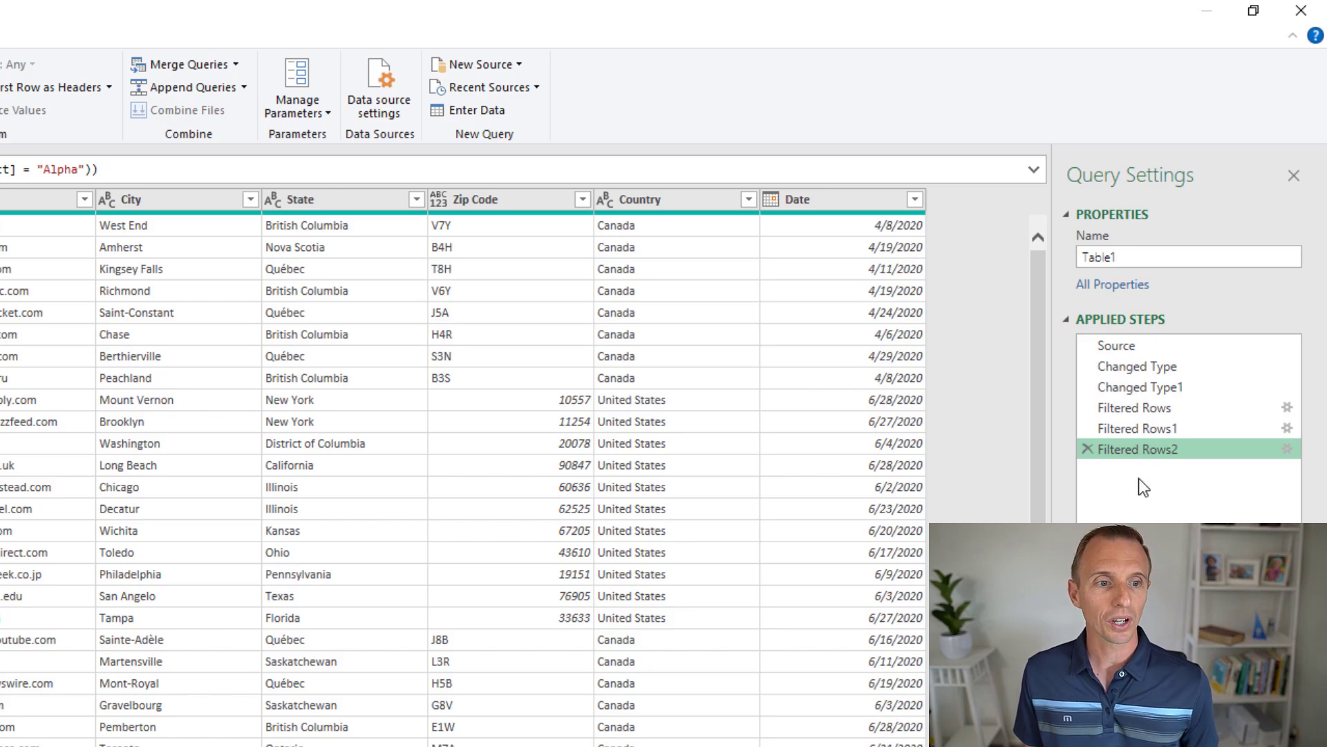
pyautogui.press('Up')
pyautogui.press('Up')
pyautogui.press('Up')
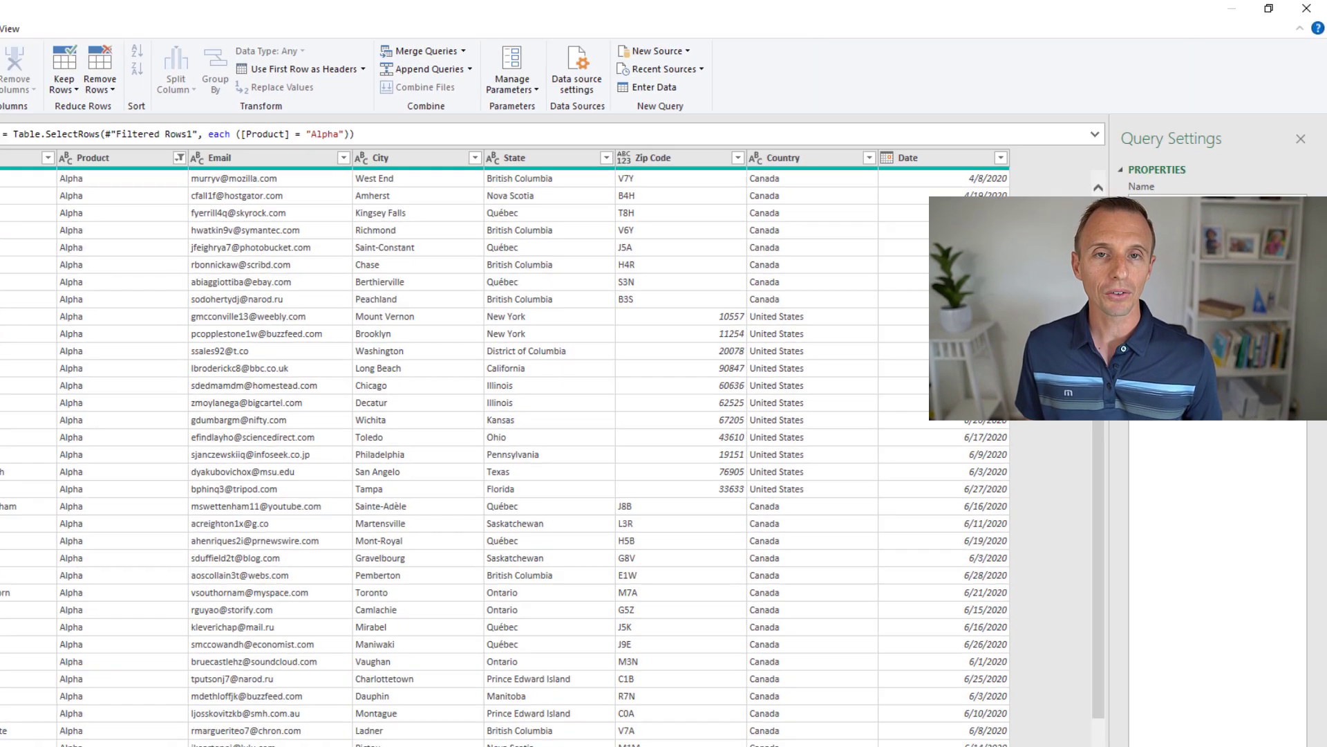
pyautogui.press('Return')
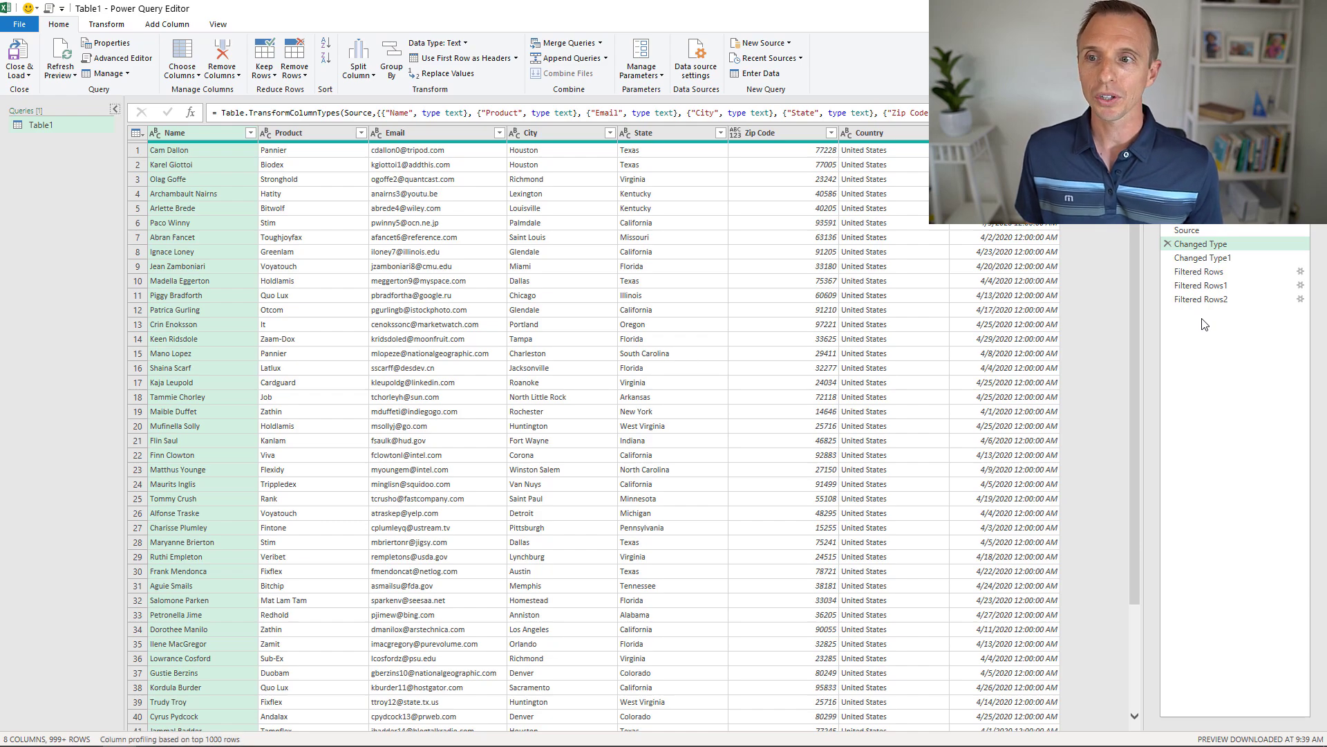
# Start editing the Changed Type step's formula, then leave it unedited and return the focus to the data preview.
pyautogui.click(215, 112)
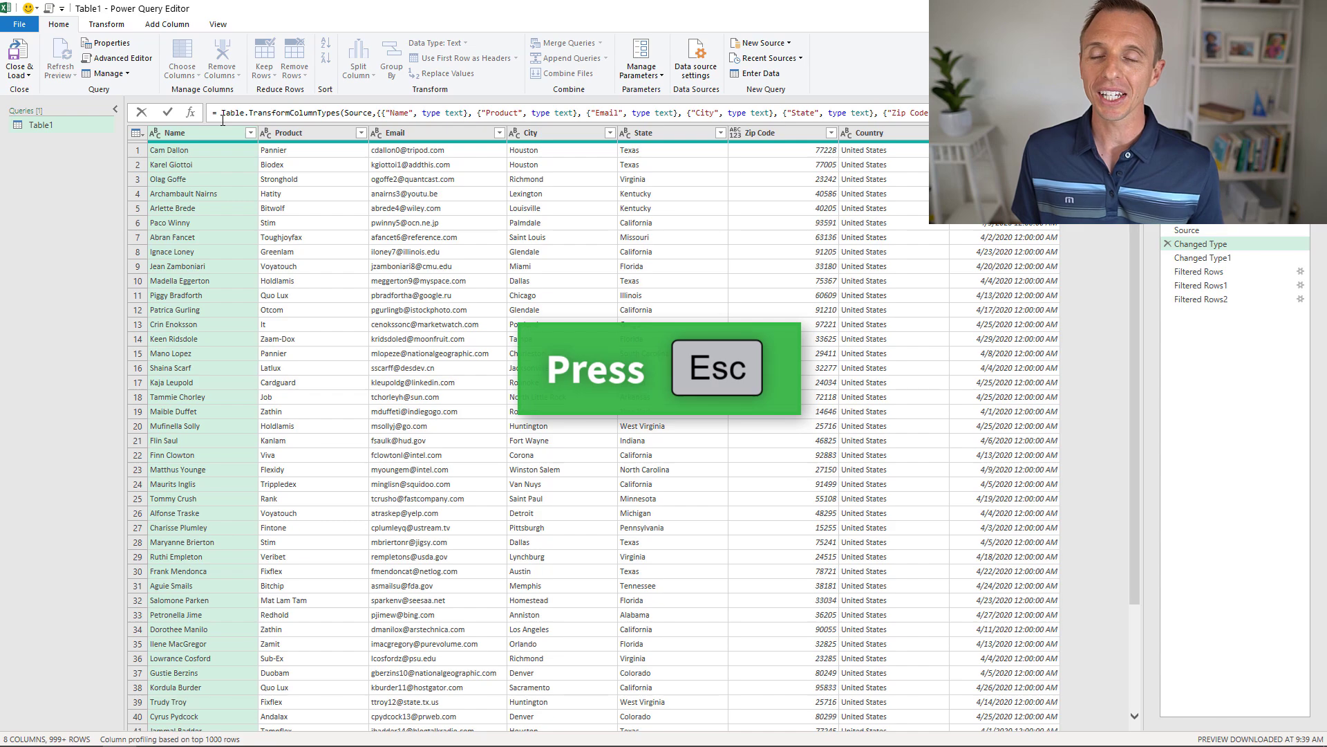
pyautogui.press('Escape')
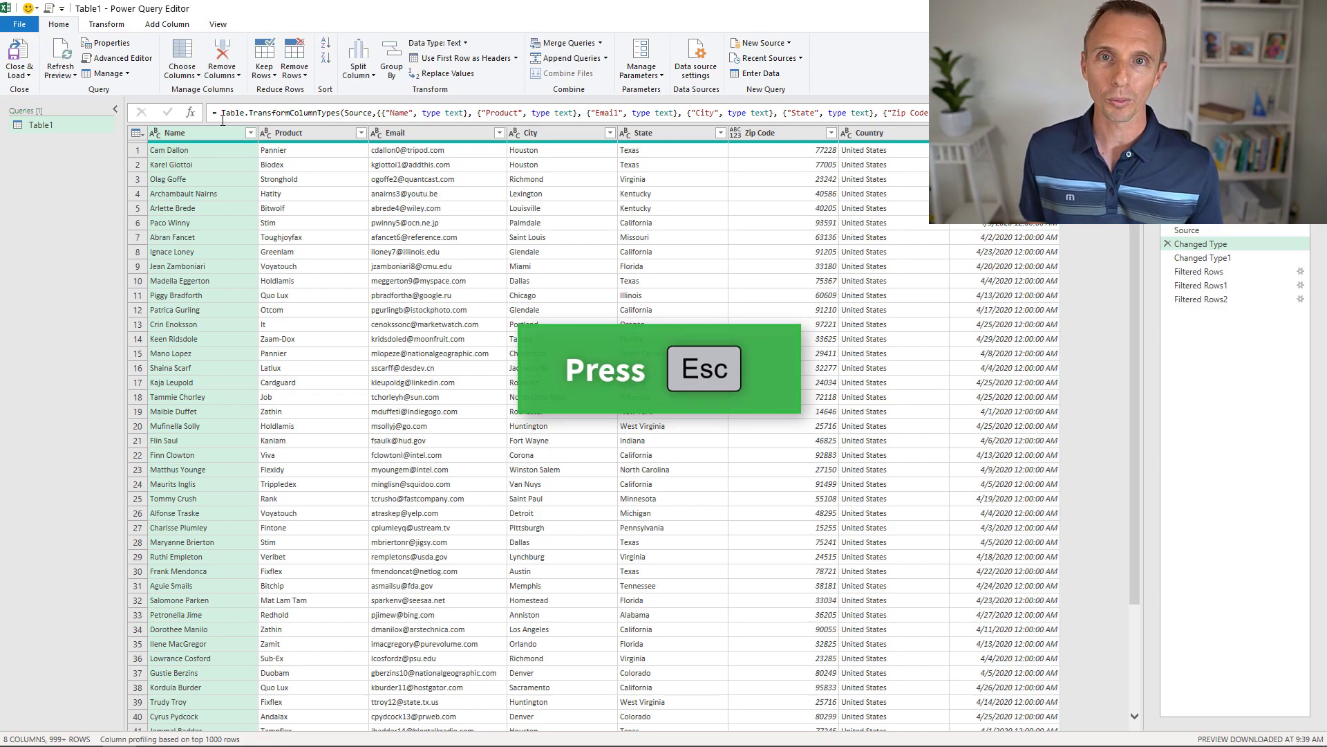
pyautogui.hotkey('shift', 'Tab')
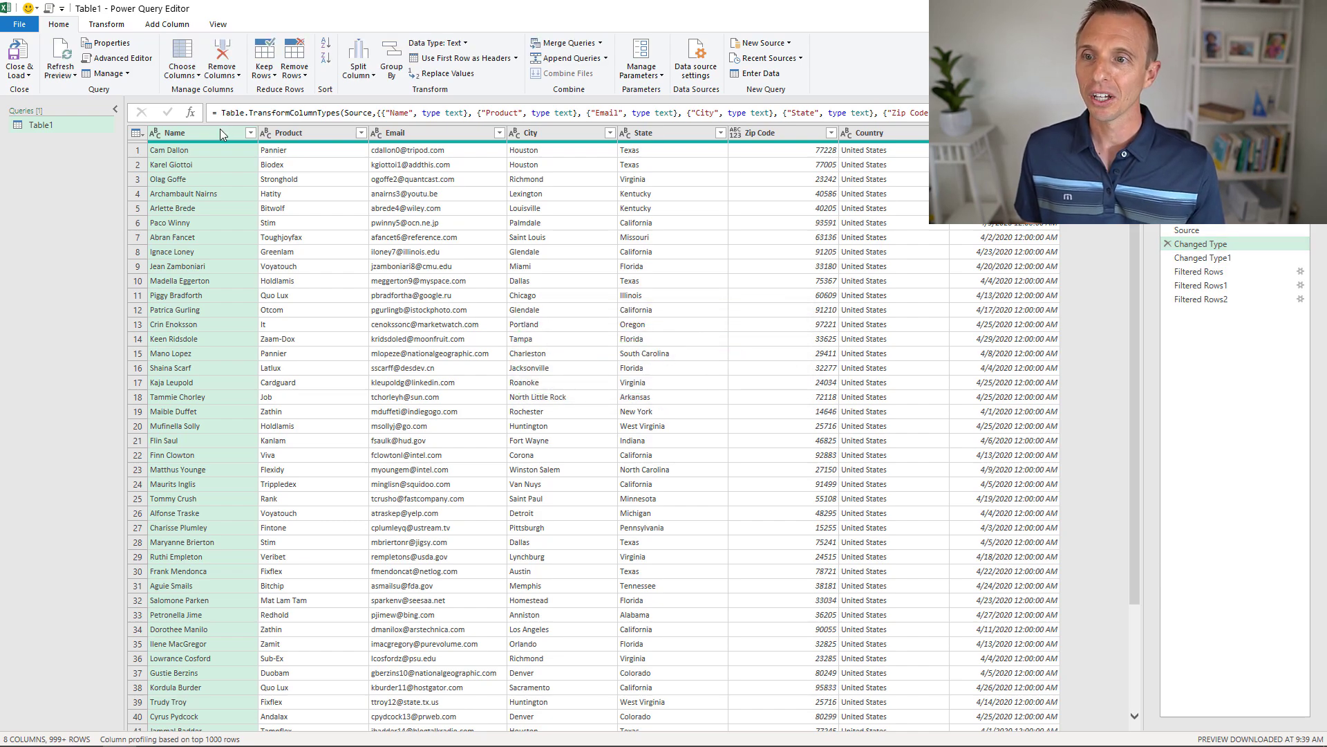
pyautogui.moveTo(223, 144)
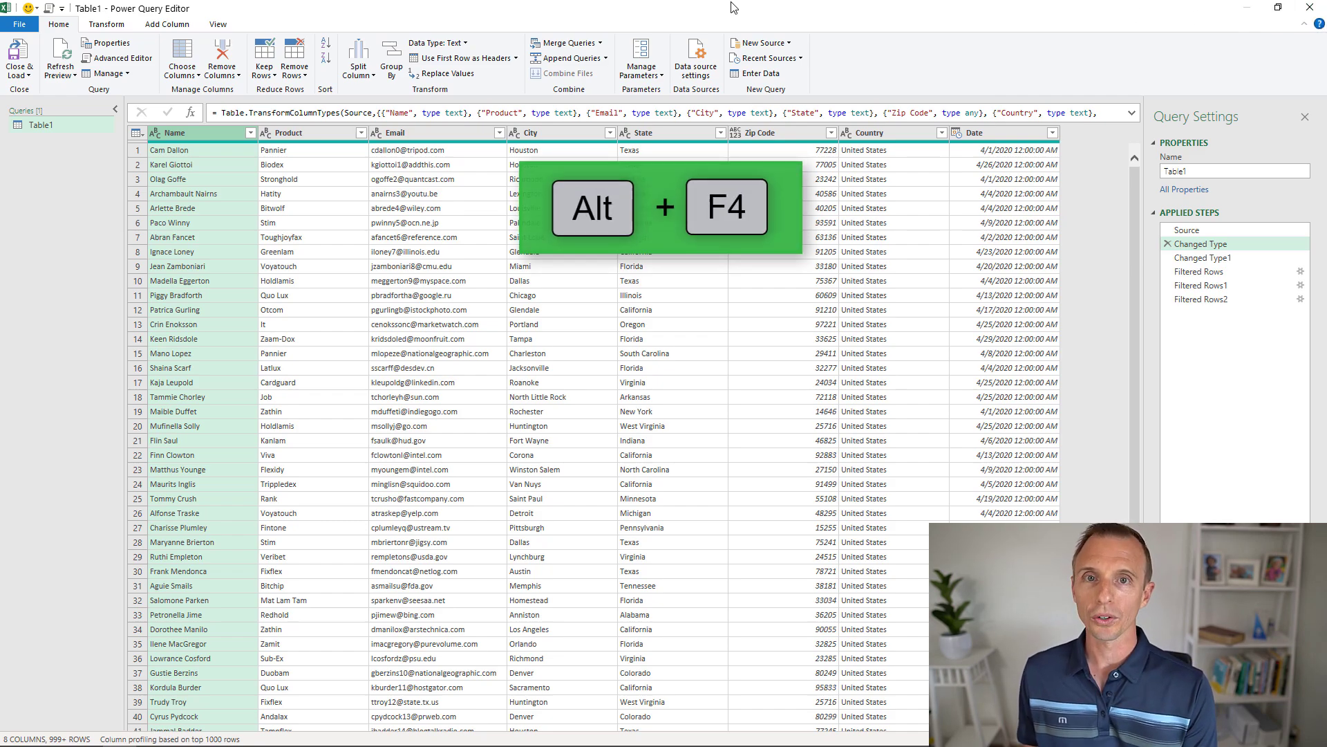
# Try closing the Power Query Editor and dismiss the prompt about keeping changes.
pyautogui.hotkey('alt', 'F4')
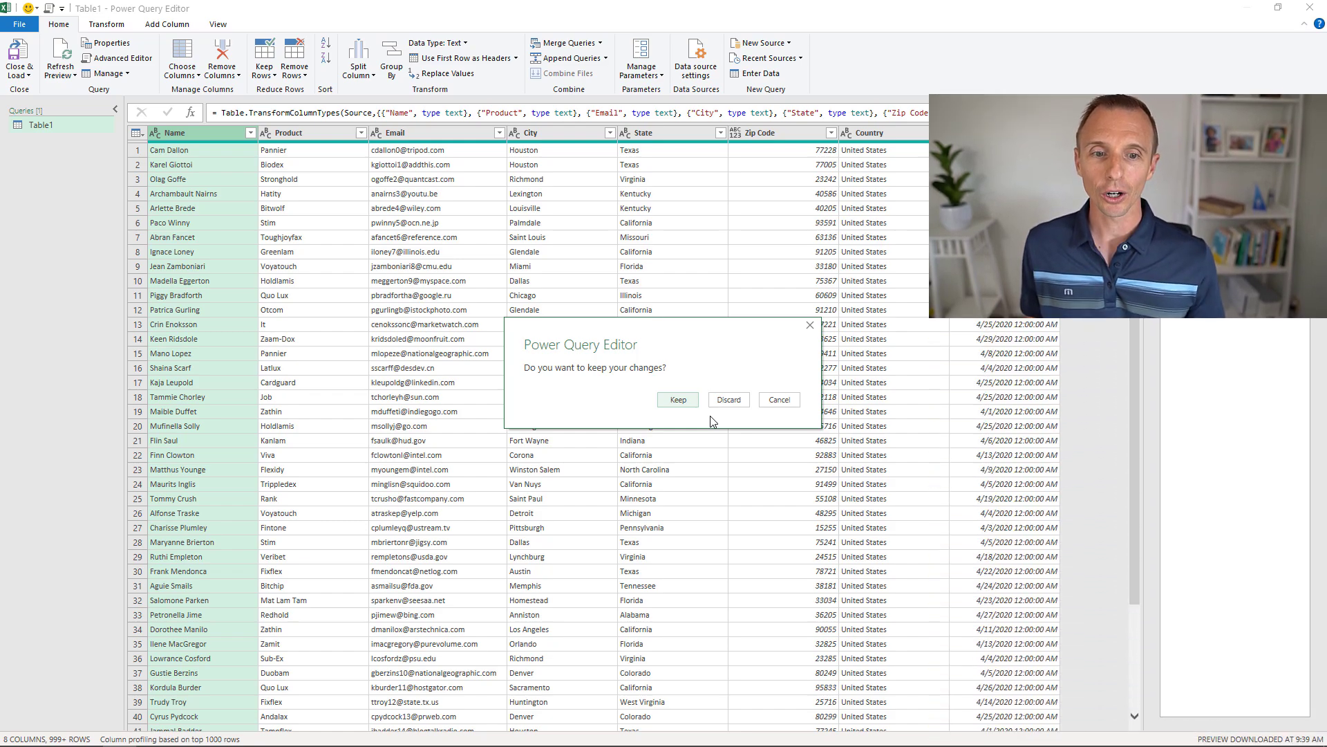
pyautogui.click(725, 396)
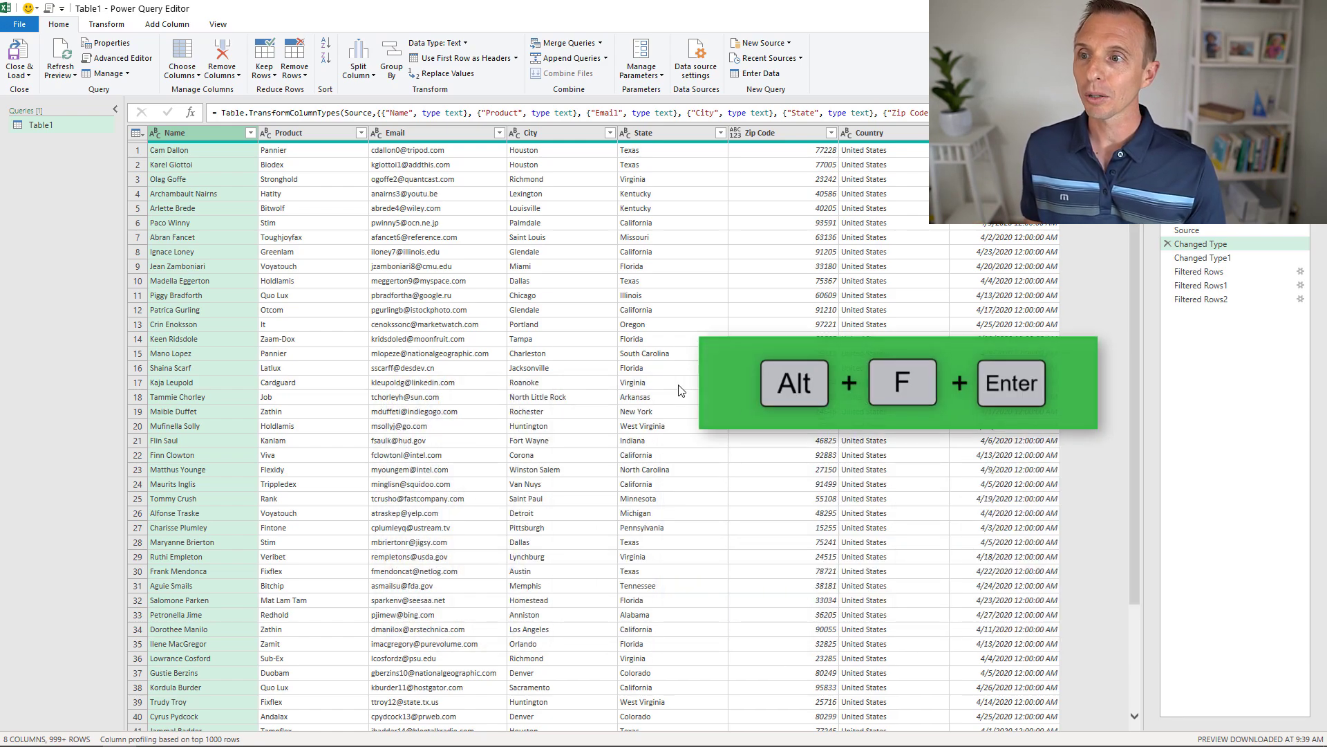
# Close & Load the query to the workbook and show its output on the Table1 worksheet.
pyautogui.press('alt')
pyautogui.press('f')
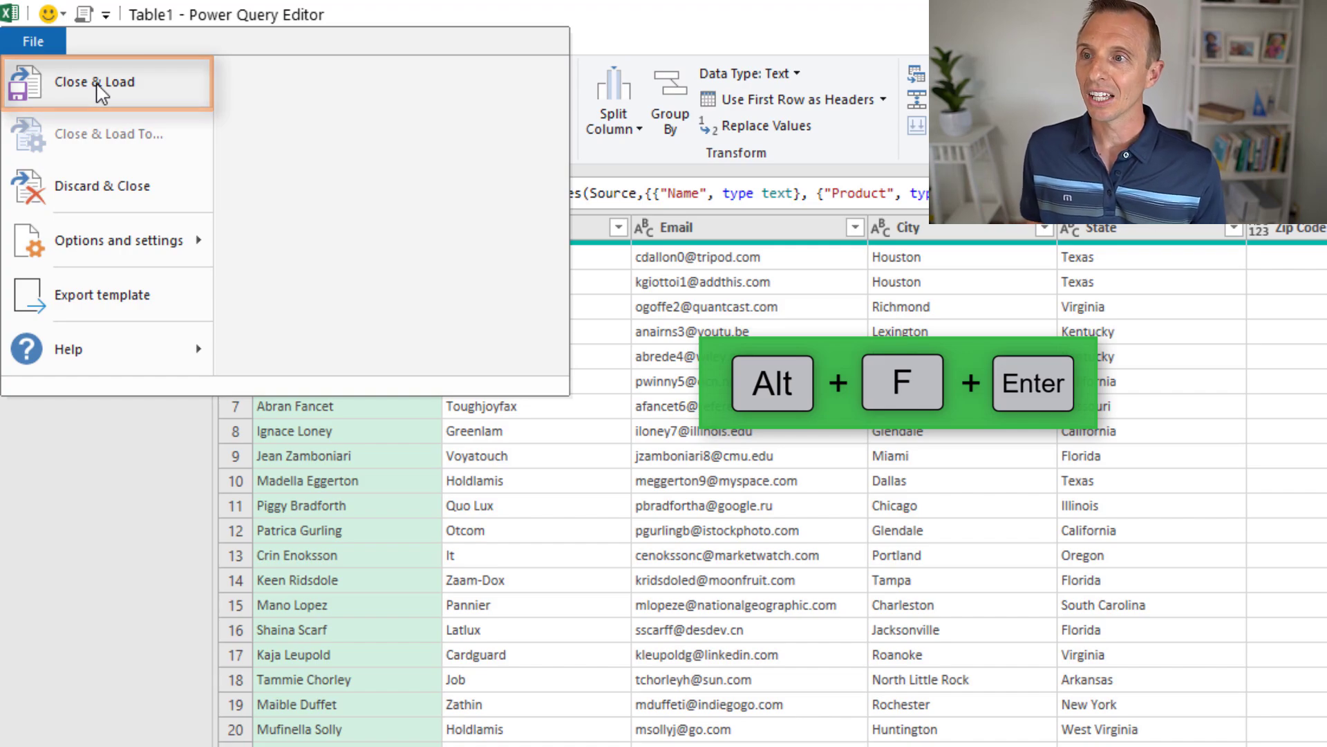
pyautogui.press('Return')
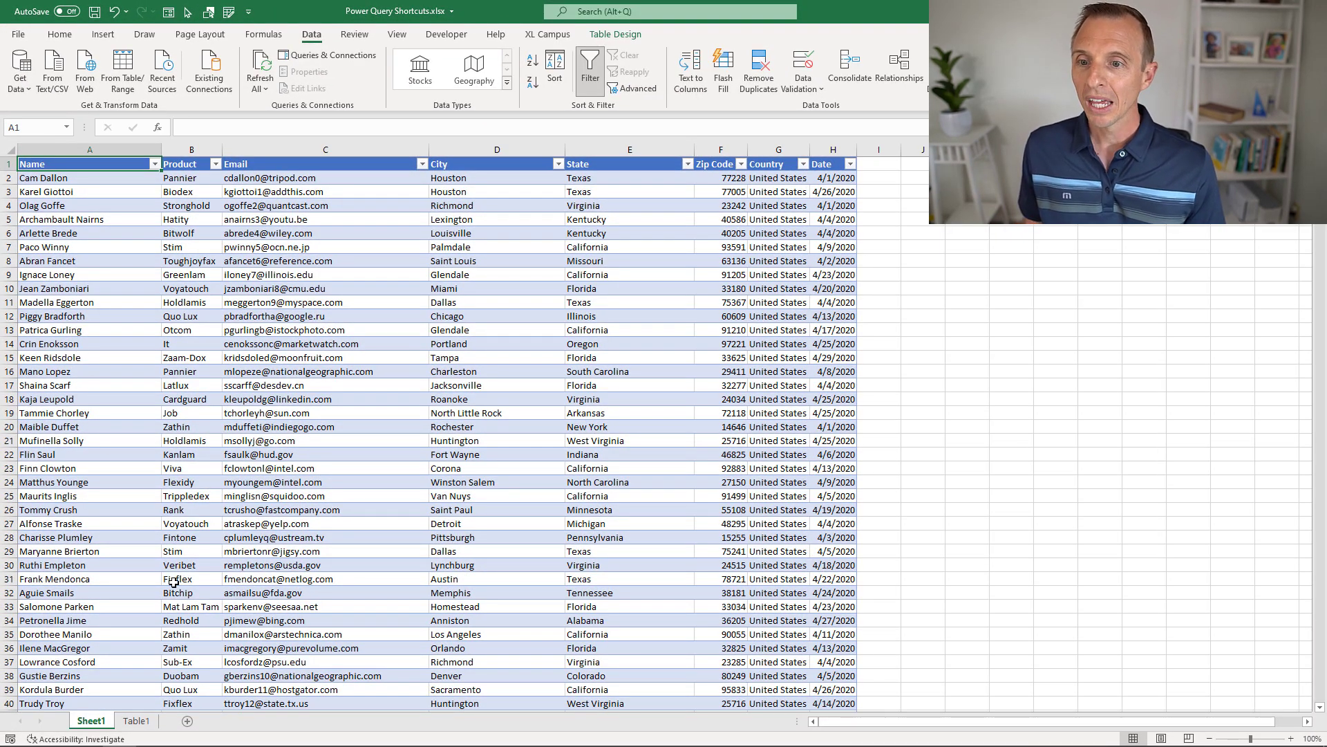
pyautogui.click(137, 722)
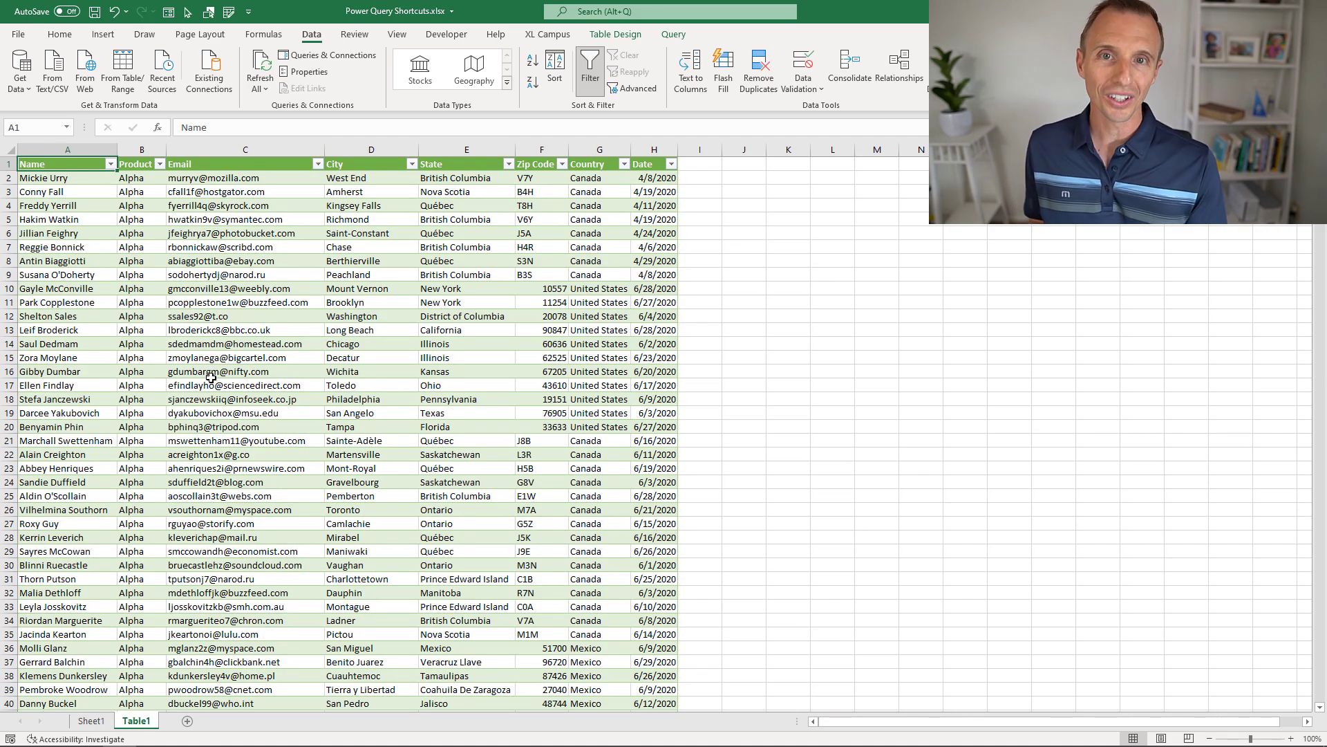